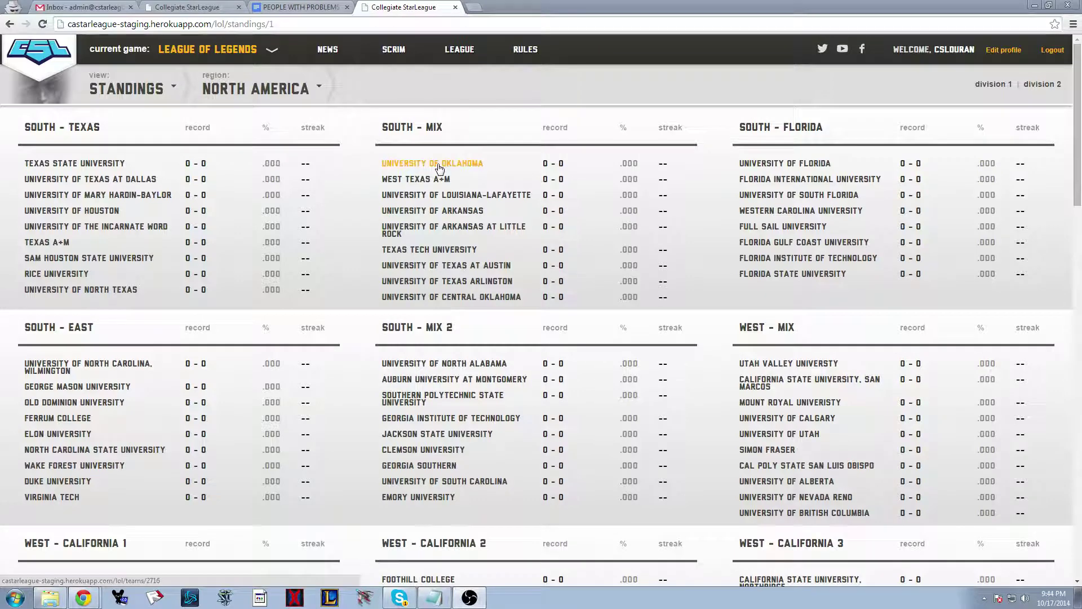
Open the University of Oklahoma's league match against Texas Tech University and start reporting its first game
click(405, 167)
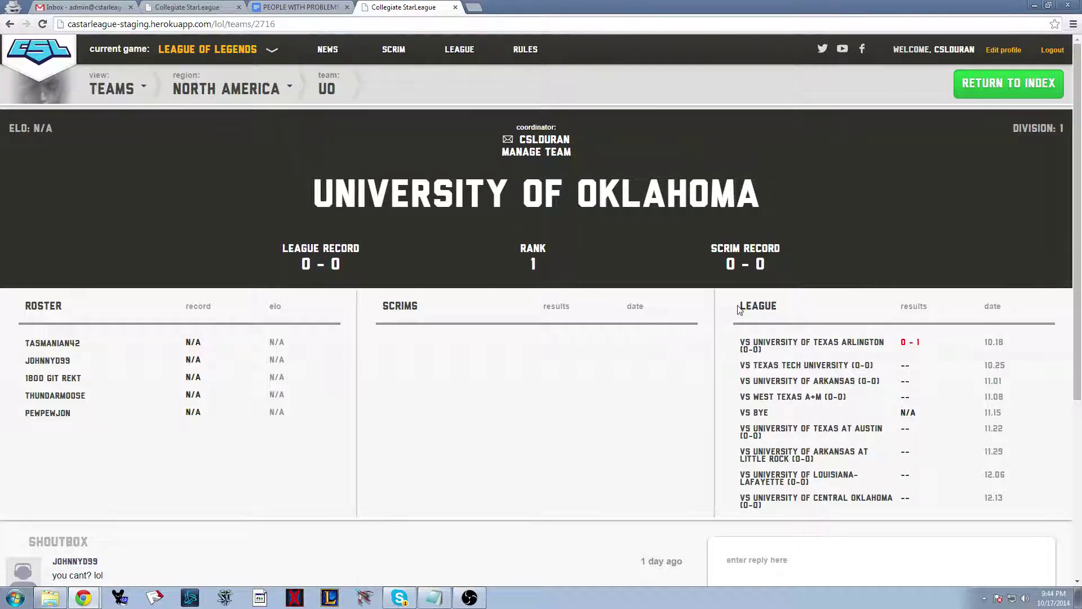
drag(738, 309, 1010, 501)
click(1014, 500)
click(829, 367)
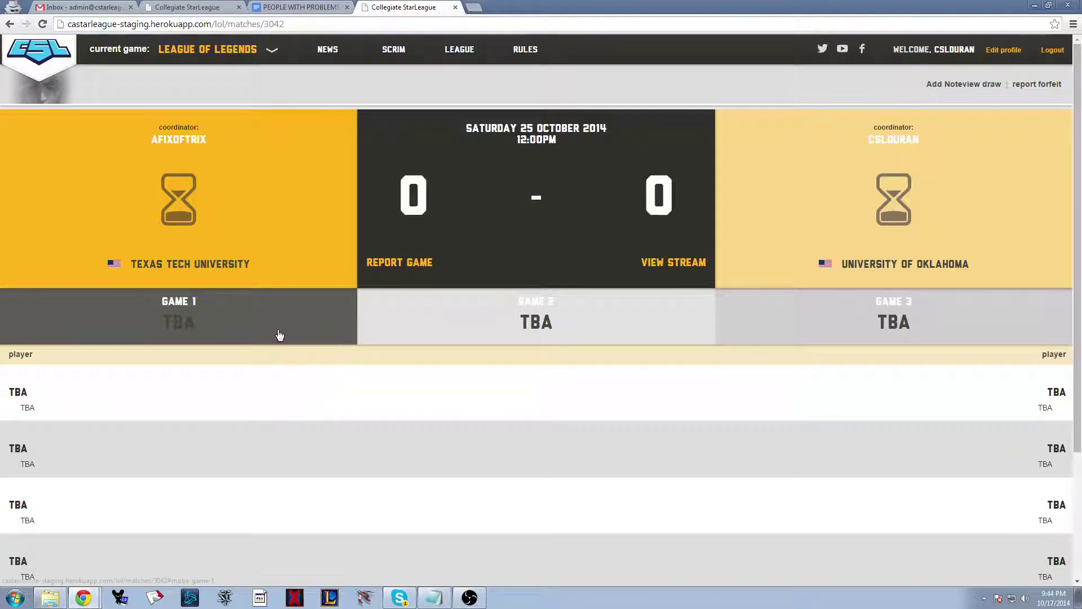
click(394, 264)
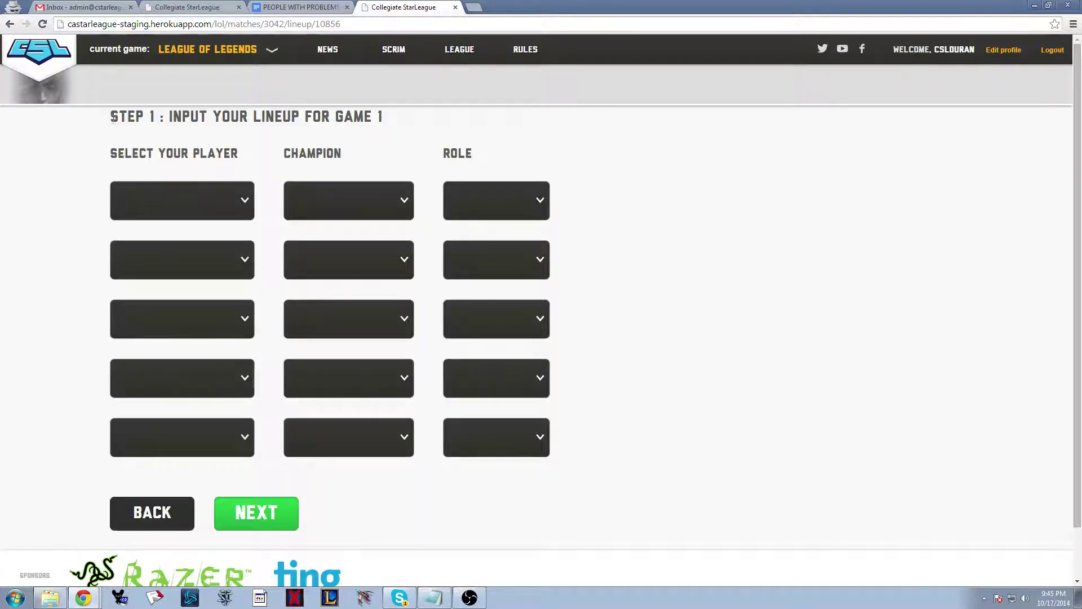
Fill the five player slots of your Game 1 lineup with the five roster players in their listed order
drag(113, 117, 389, 120)
click(405, 125)
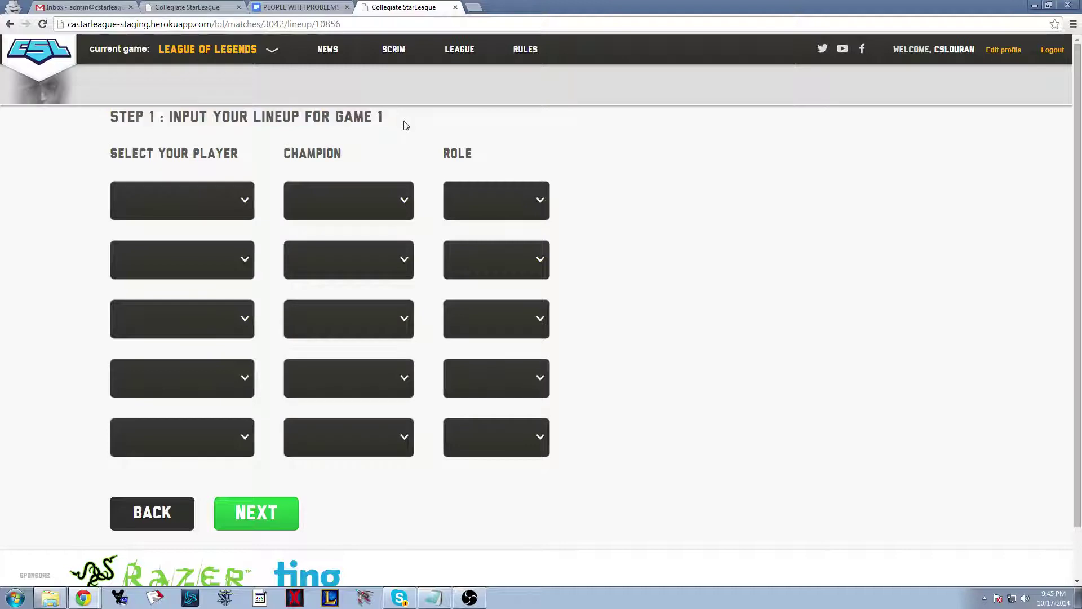
click(131, 190)
click(140, 238)
click(137, 249)
click(139, 314)
click(140, 322)
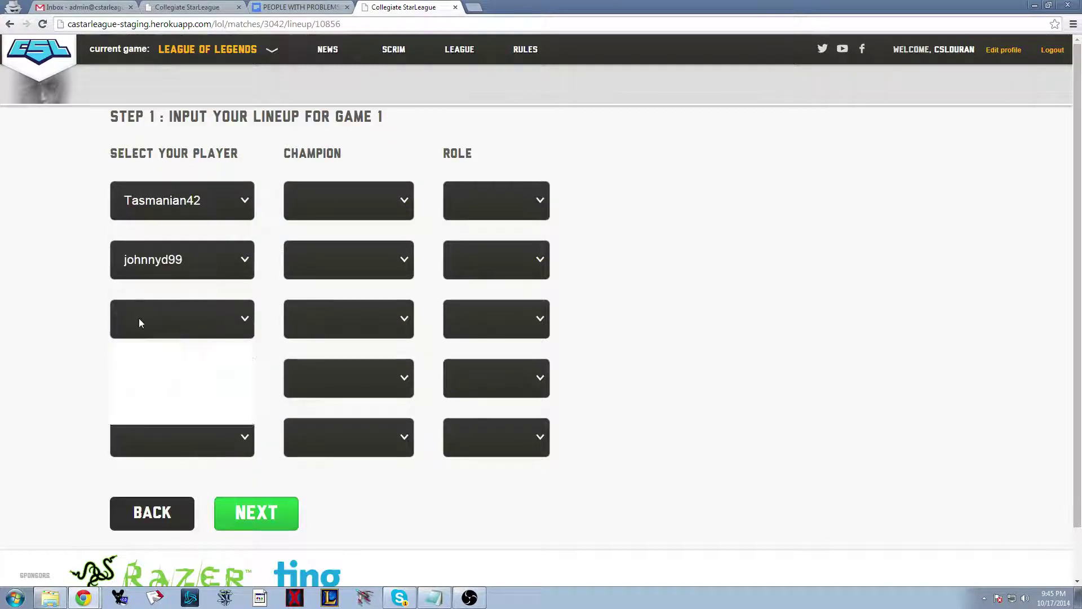
click(141, 383)
click(141, 391)
click(144, 453)
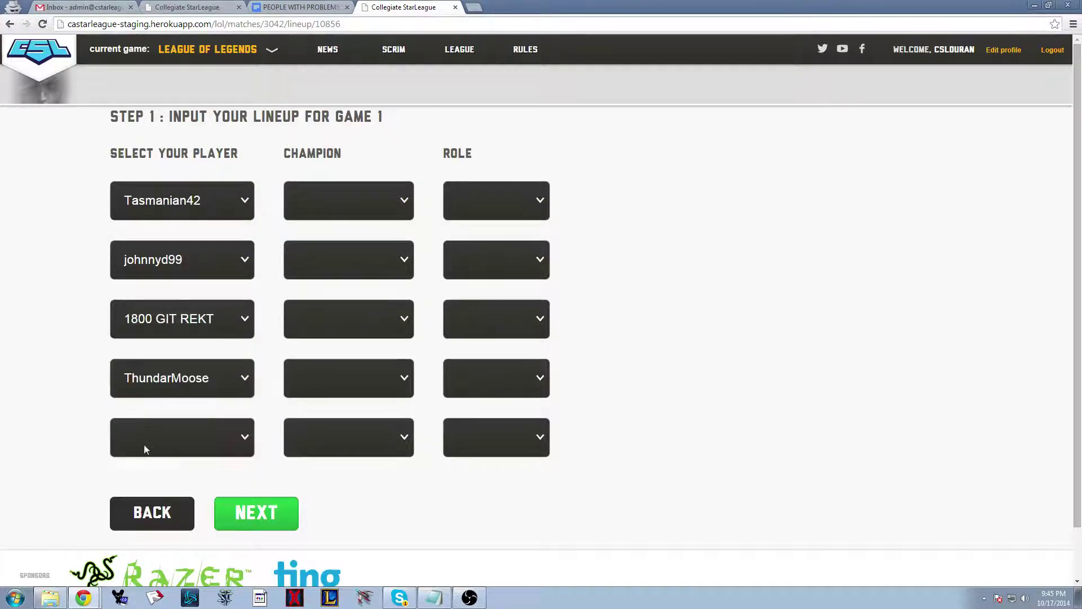
click(144, 449)
click(170, 533)
Assign the champions Vel'Koz, Zyra, Morgana, Swain and Singed to your five players in row order
click(319, 203)
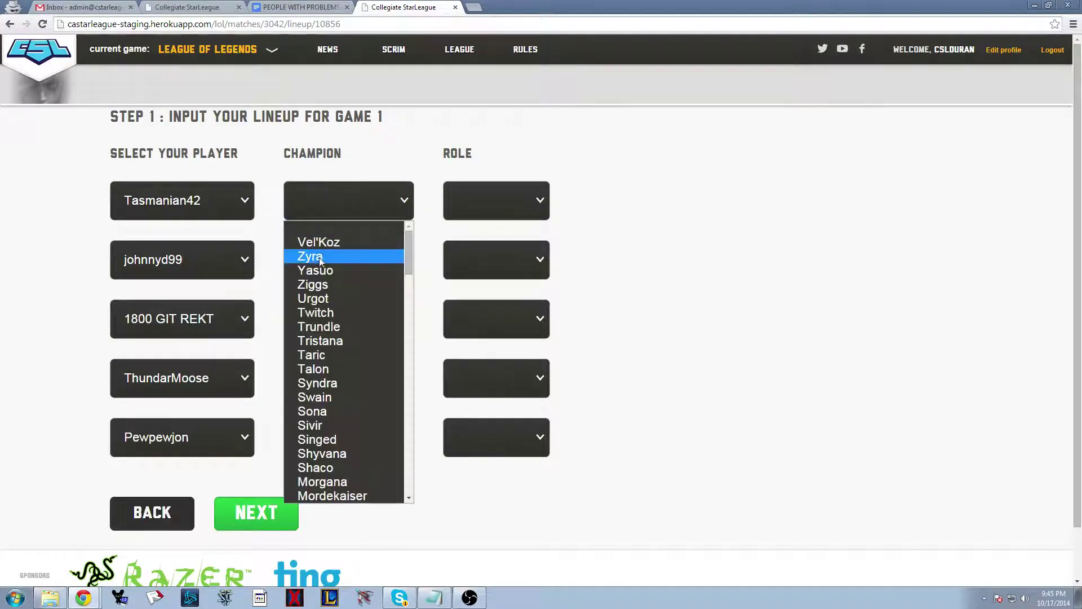
click(321, 242)
click(323, 248)
click(325, 312)
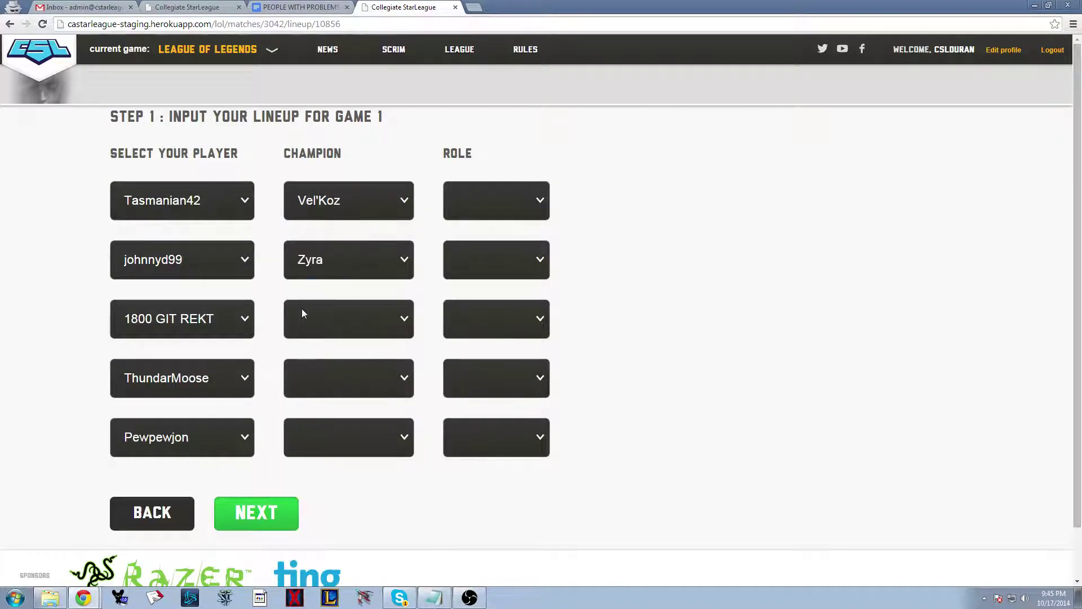
click(302, 314)
click(319, 276)
click(321, 372)
click(324, 254)
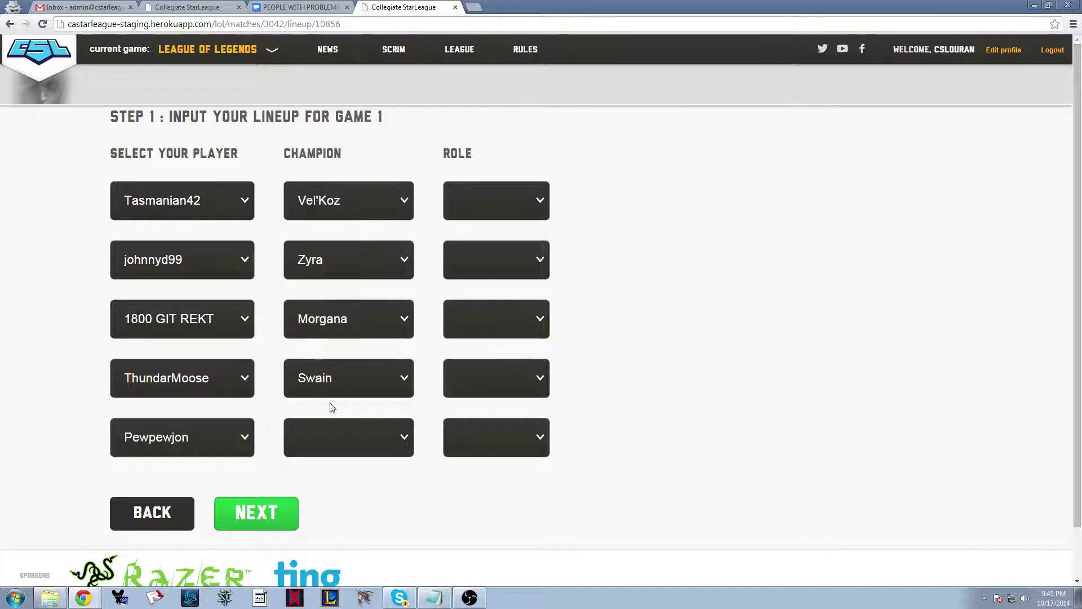
click(332, 443)
click(325, 353)
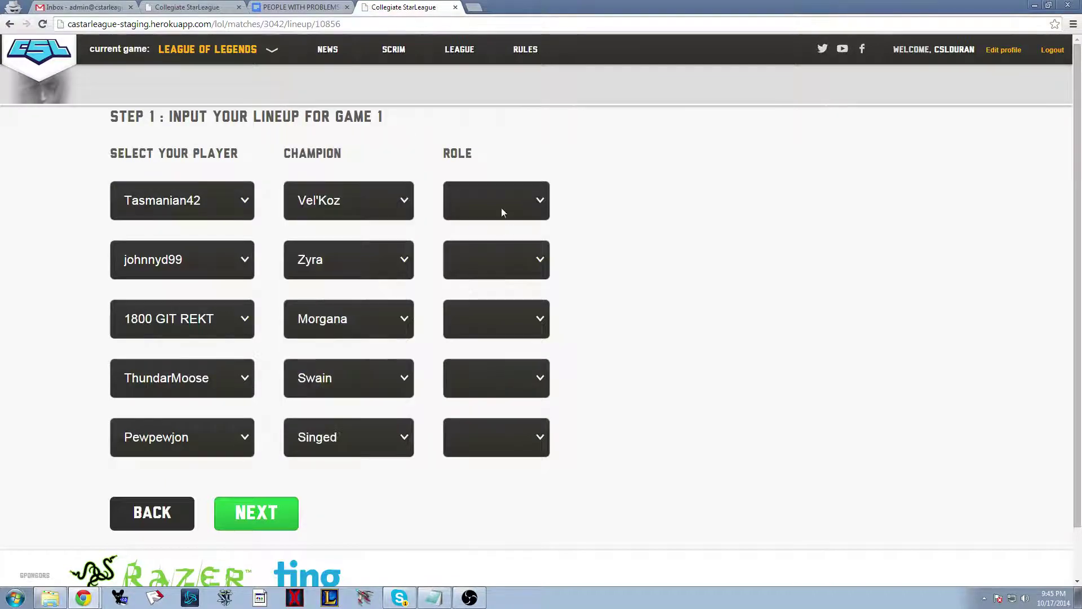
Assign the roles Mid, AD Carry, Top, Jungle and Support to your players in row order and submit the lineup
click(488, 251)
click(475, 314)
click(476, 319)
click(474, 389)
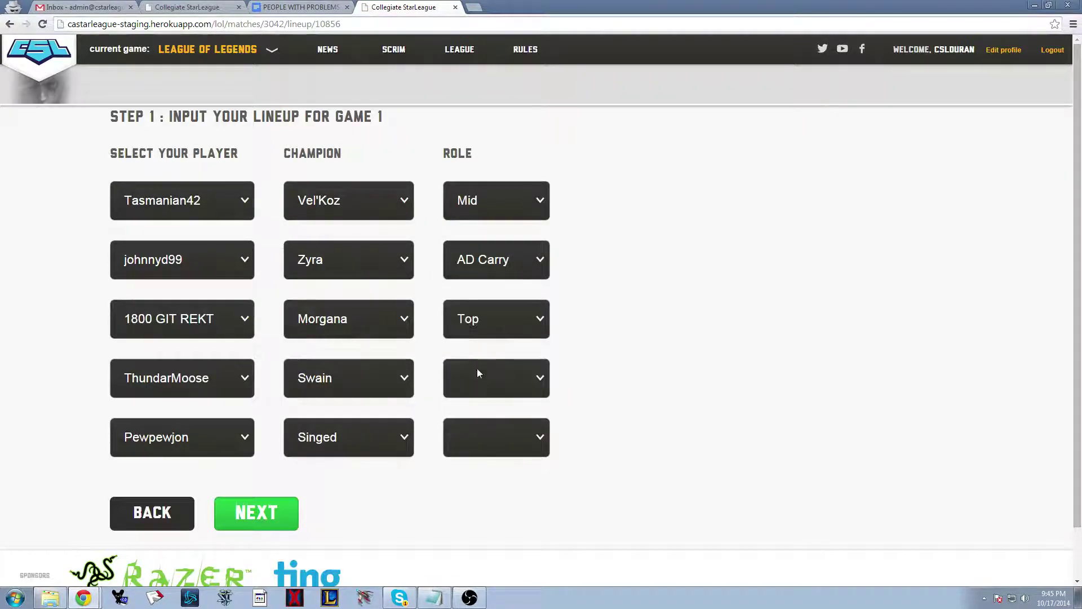
click(477, 373)
click(479, 459)
click(479, 439)
click(485, 533)
click(248, 516)
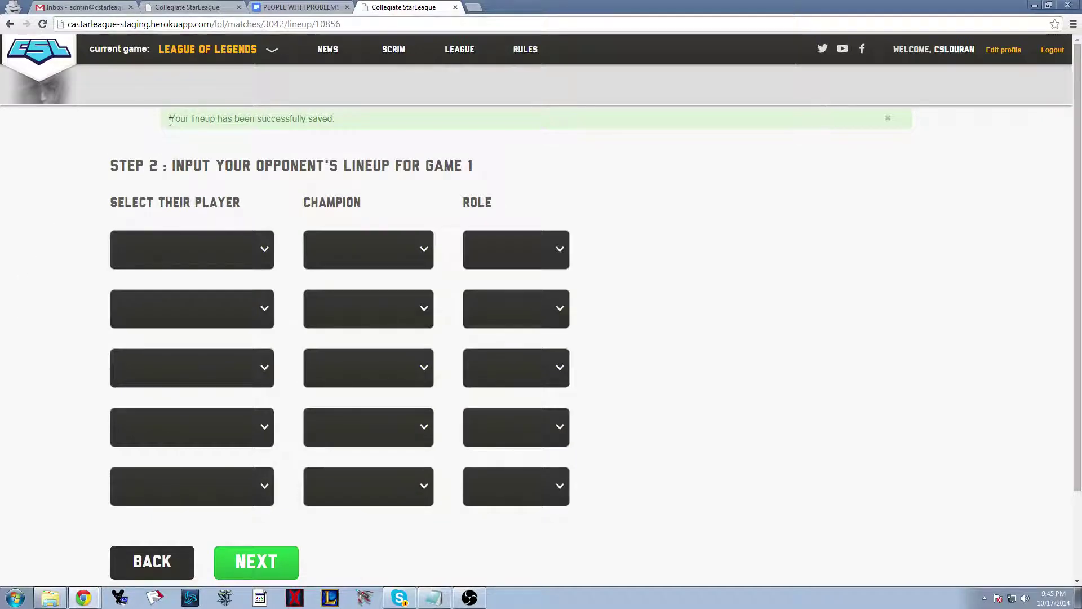
drag(169, 118, 372, 118)
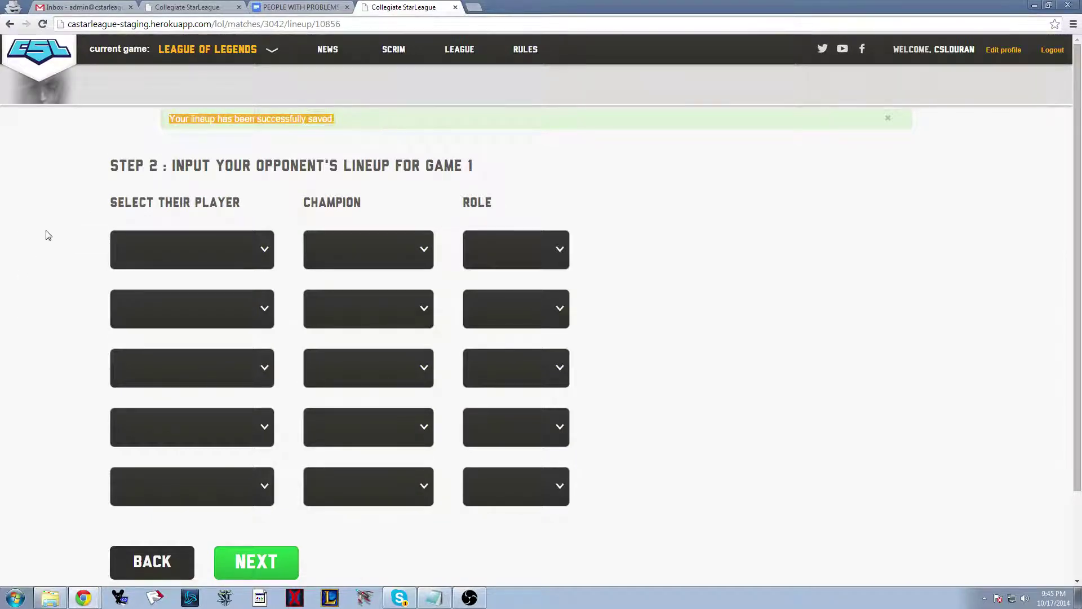
click(54, 204)
drag(109, 176, 447, 165)
click(203, 179)
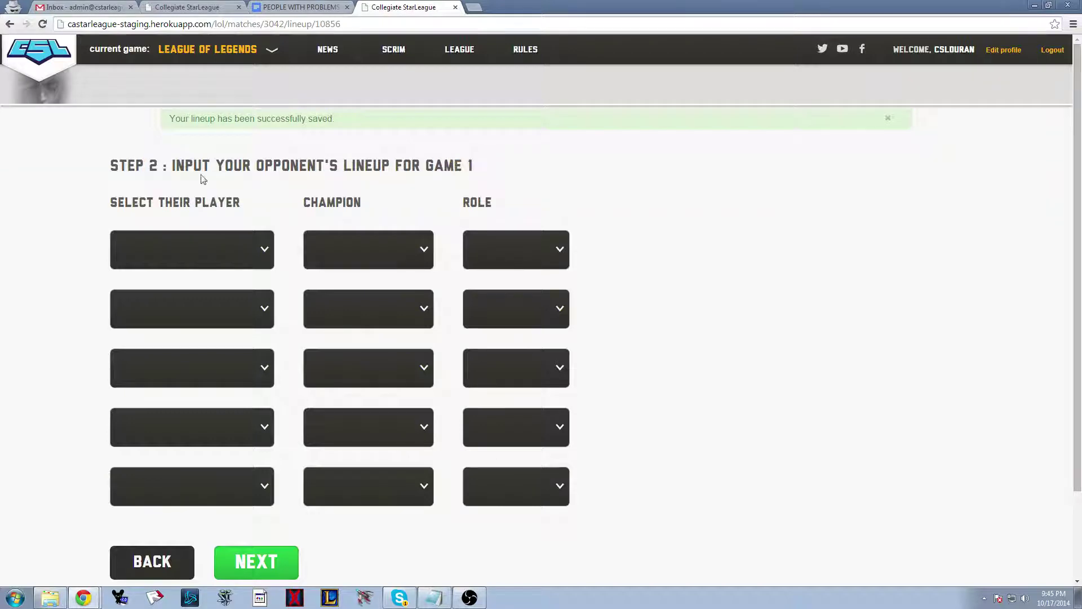
drag(111, 167, 473, 168)
click(432, 180)
Fill the opponent's five player slots with the first, third, fourth, seventh and eighth players in their roster list
scroll(214, 194, down, 1)
click(215, 195)
click(191, 234)
click(181, 252)
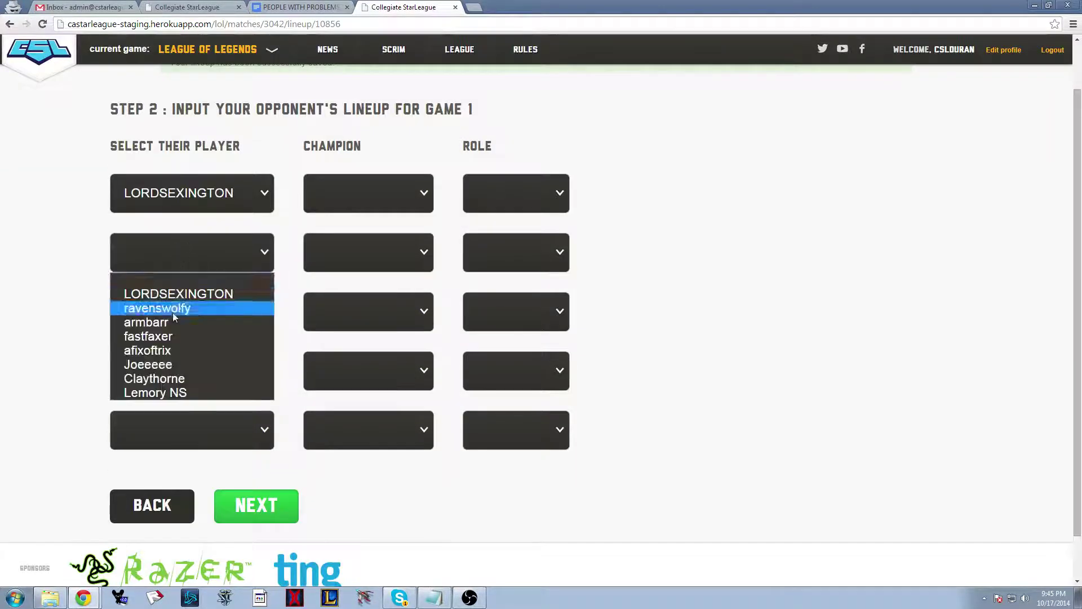
click(166, 321)
click(160, 299)
click(158, 395)
click(164, 383)
click(158, 496)
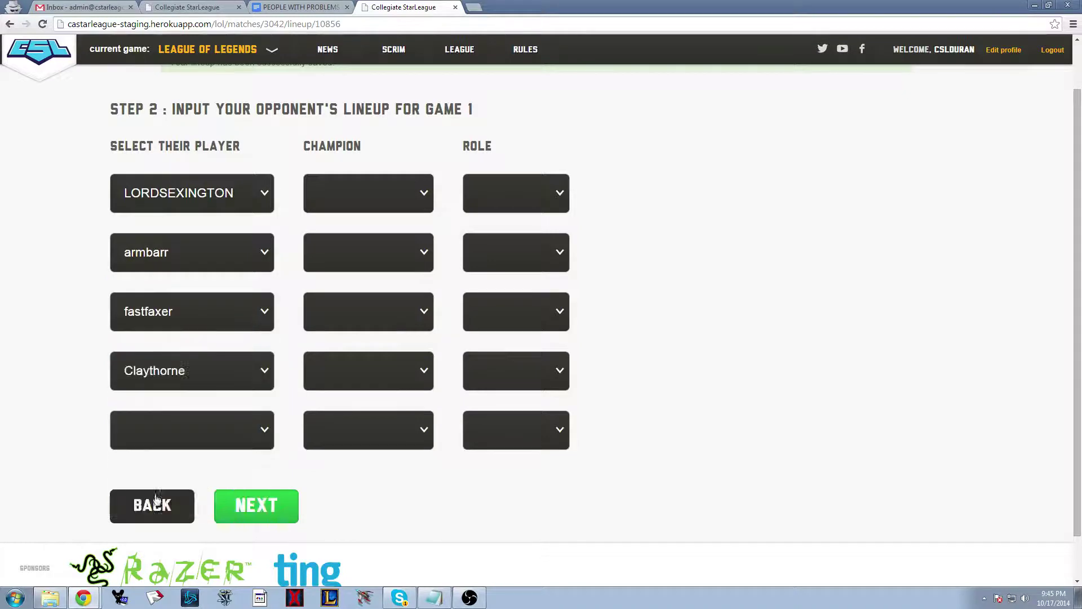
click(167, 434)
click(155, 570)
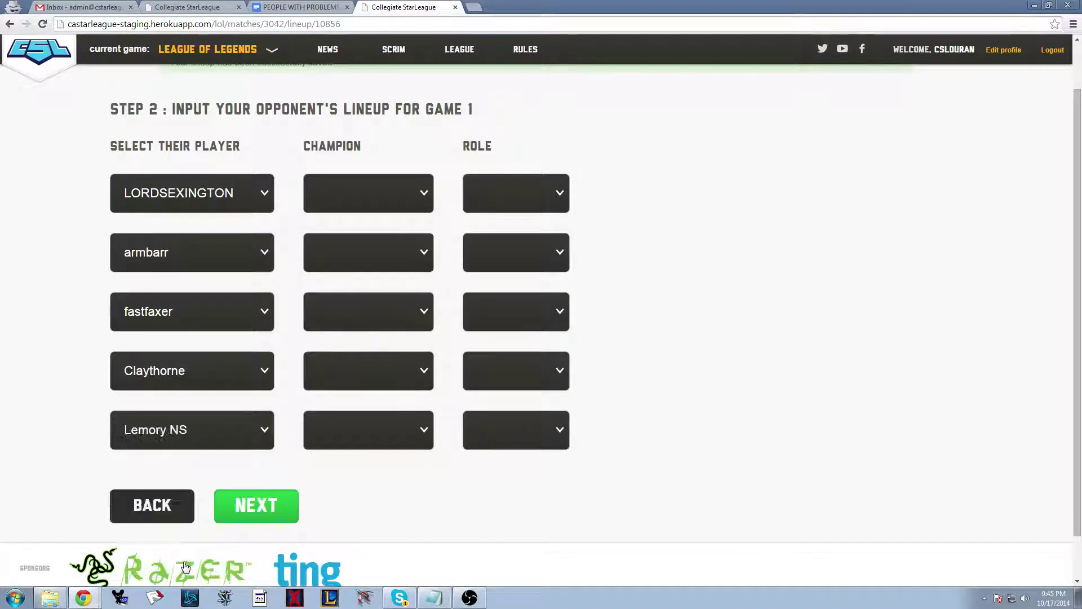
Assign the champions Shen and Twisted Fate to the opponent's first and second players
click(330, 195)
click(340, 263)
click(361, 194)
click(355, 424)
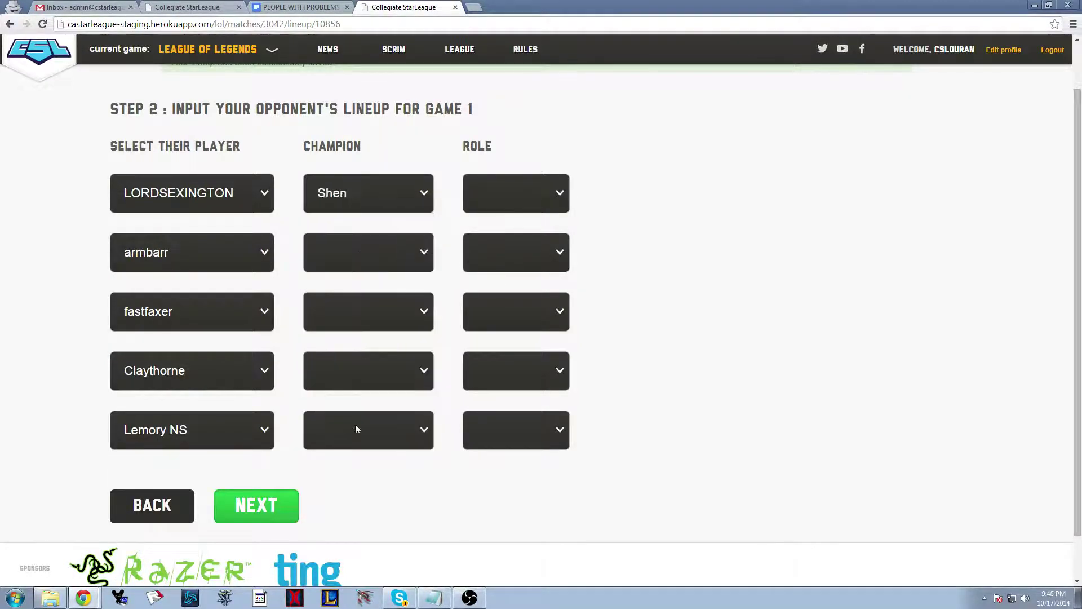
click(355, 253)
scroll(361, 451, down, 5)
click(361, 488)
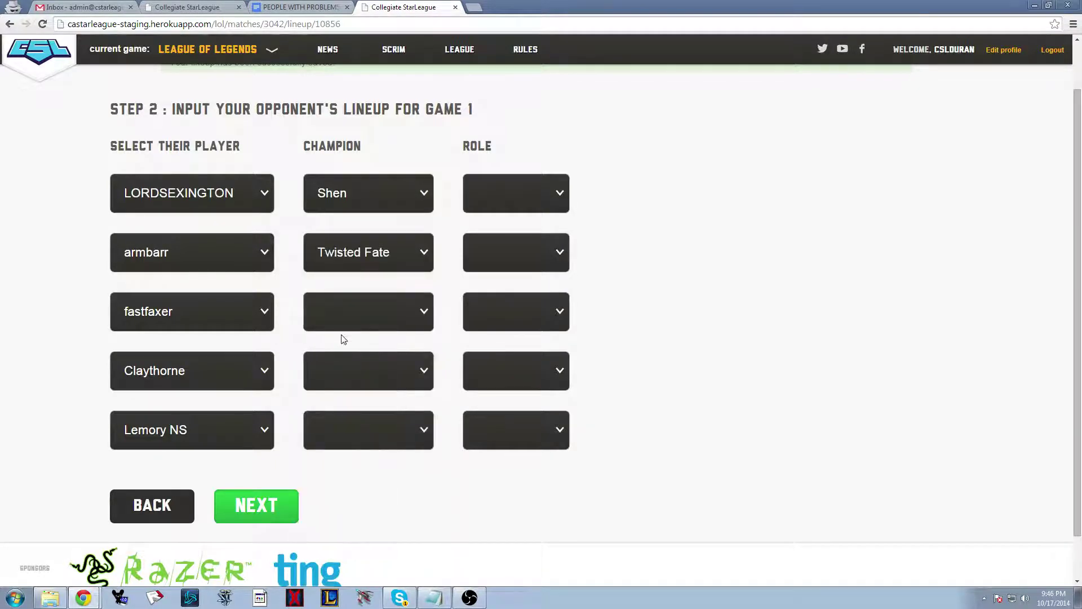
Assign the champions Rammus, Malphite and Fiddlesticks to the opponent's third, fourth and fifth players
click(345, 321)
scroll(375, 243, down, 5)
click(376, 245)
click(377, 372)
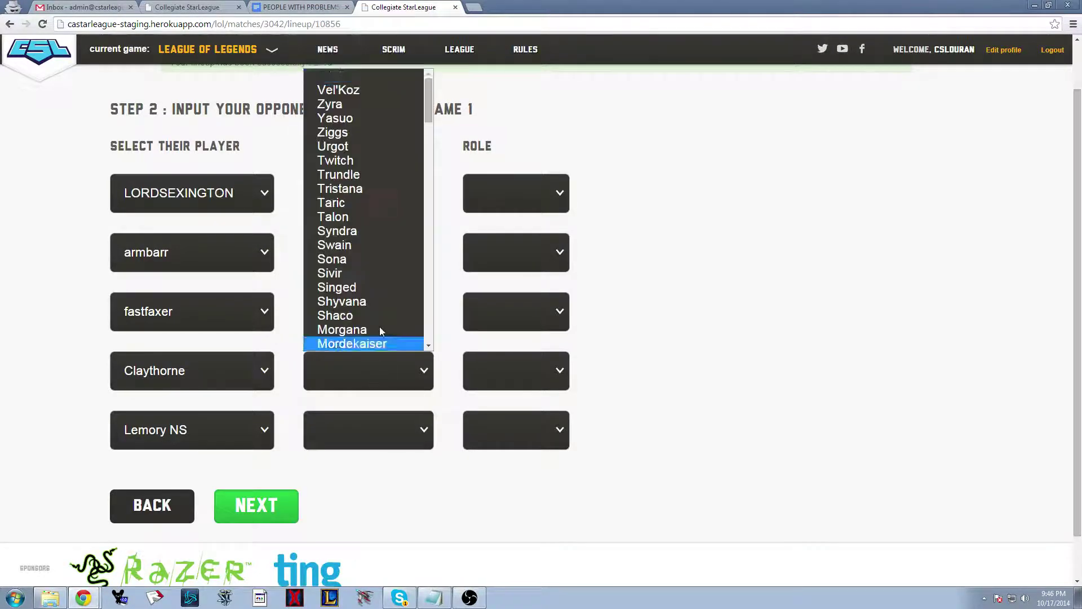
scroll(378, 282, down, 5)
scroll(375, 257, down, 3)
click(372, 297)
click(378, 417)
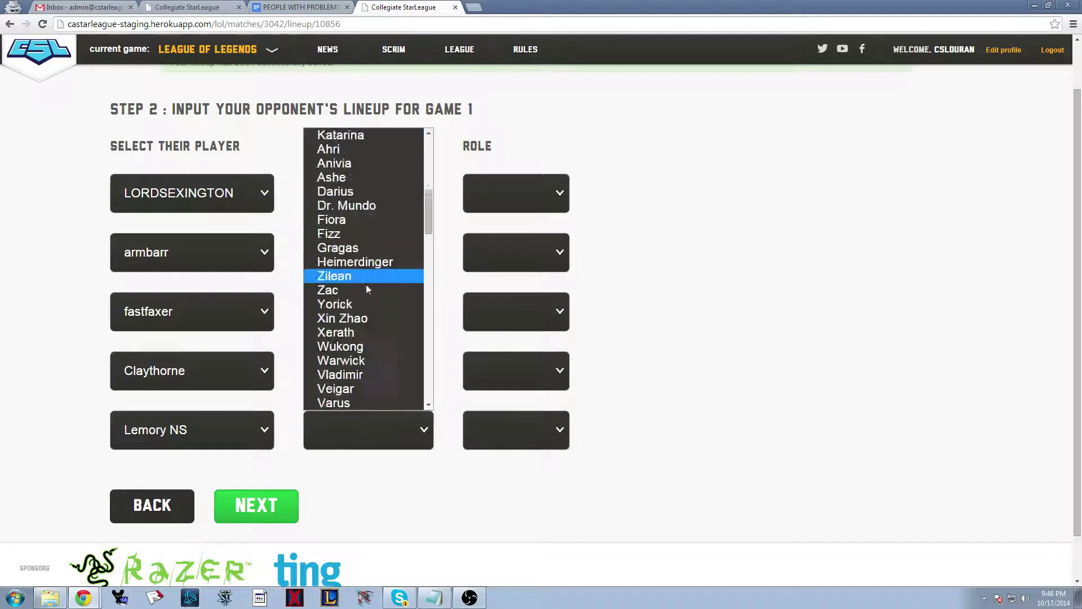
scroll(371, 296, down, 5)
scroll(371, 296, down, 5)
click(358, 374)
Assign the roles Mid, AD Carry, Top, Jungle and Support to the opponent's players in row order and submit their lineup
click(485, 197)
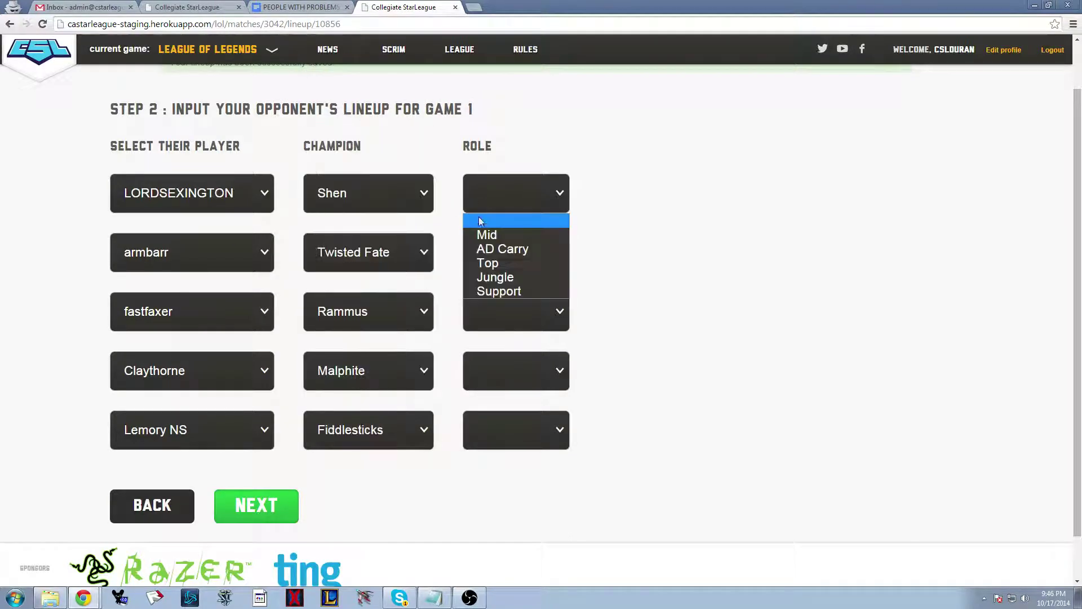
click(479, 234)
click(488, 204)
click(486, 235)
click(483, 250)
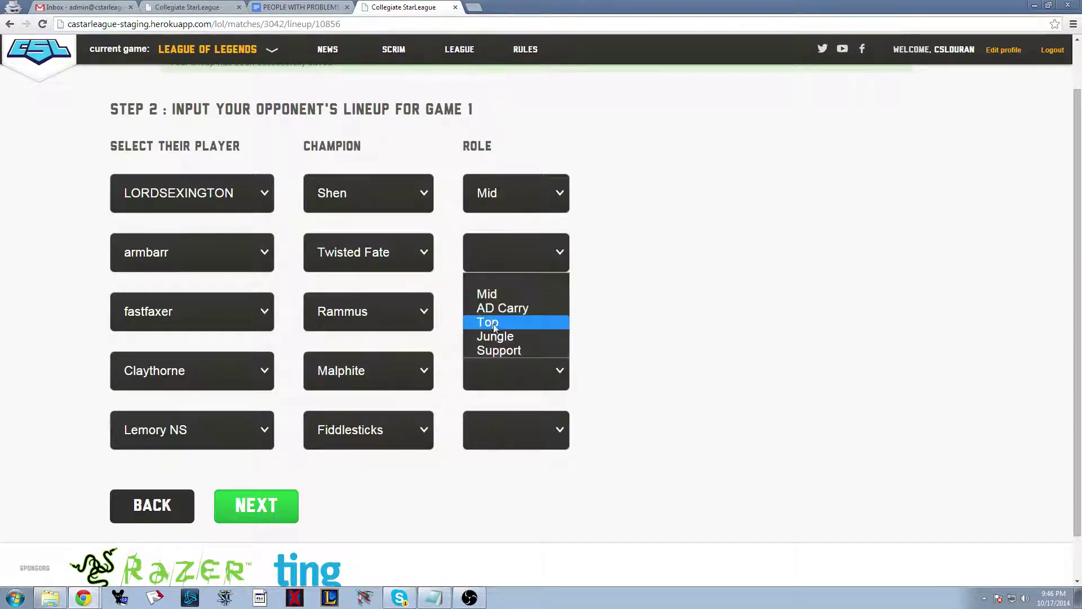
click(500, 309)
click(499, 313)
click(488, 381)
click(496, 364)
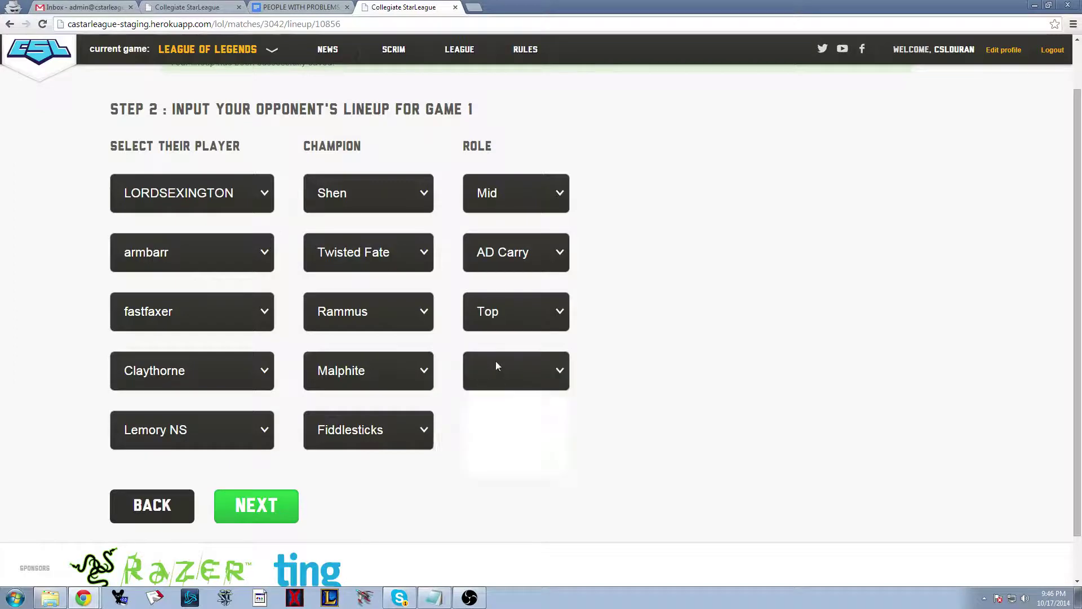
click(493, 454)
click(495, 435)
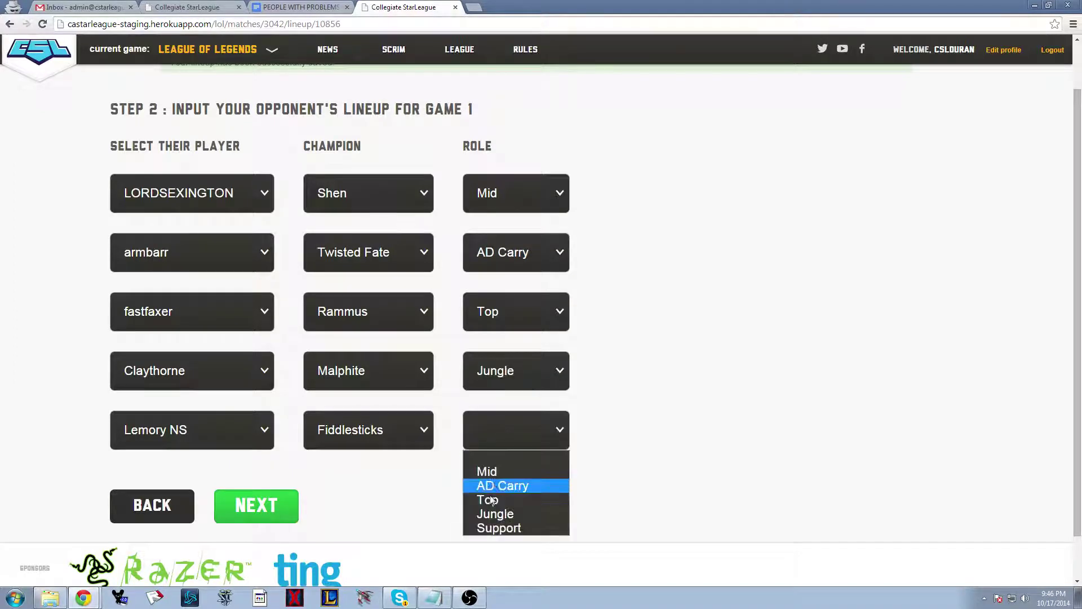
click(498, 528)
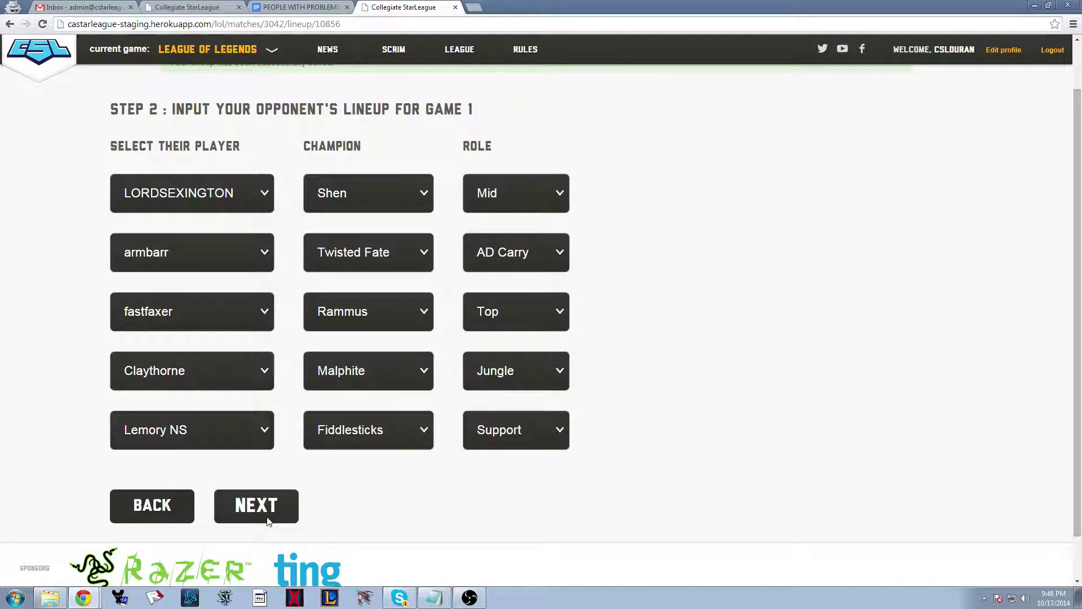
click(283, 494)
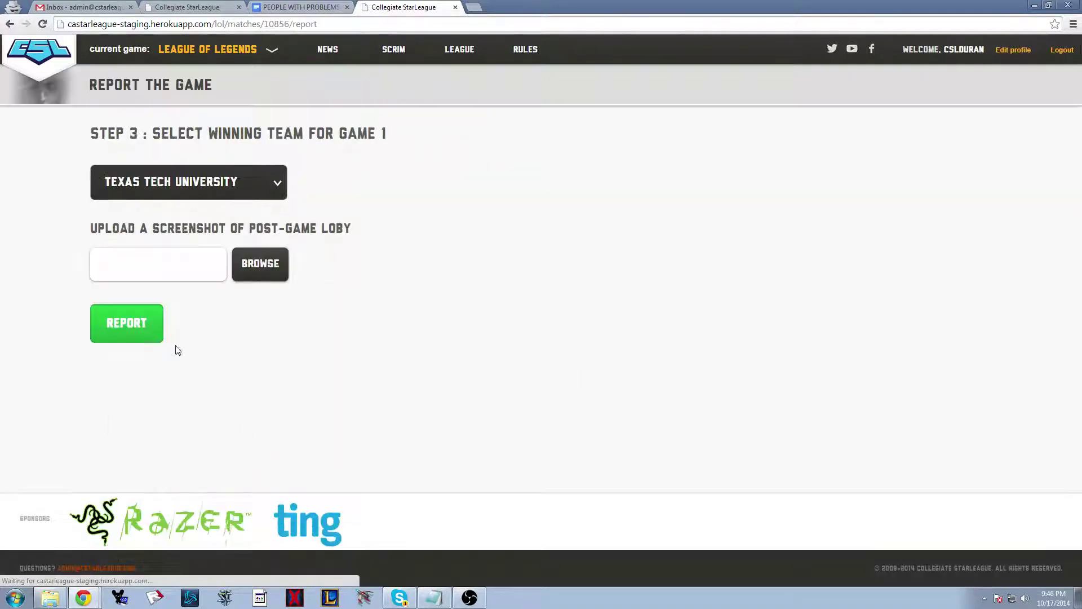
Choose University of Oklahoma as the winning team for Game 1
drag(116, 134, 422, 135)
click(414, 142)
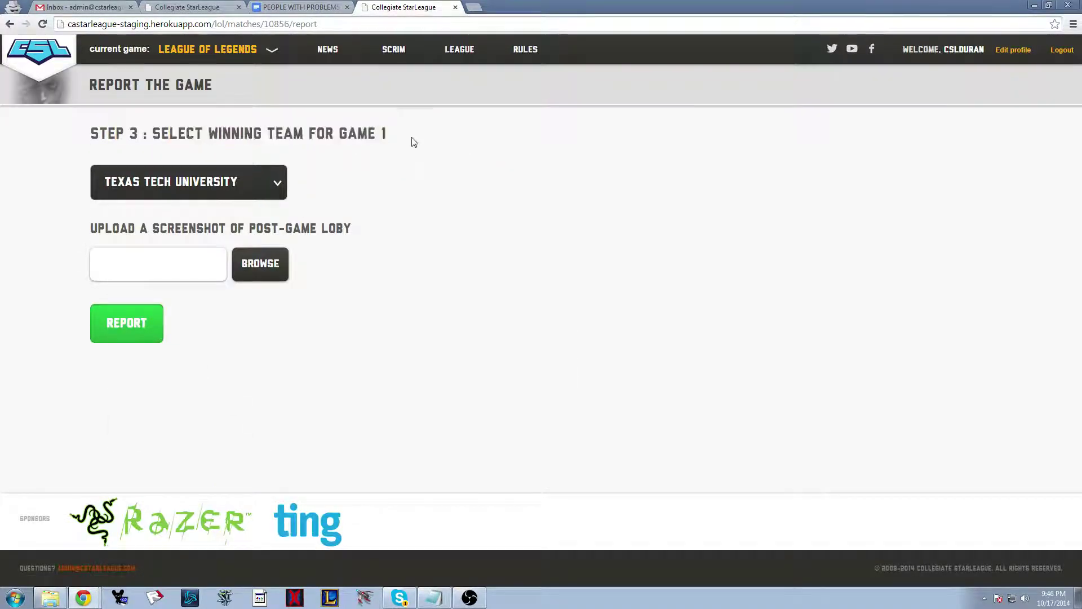
click(226, 176)
click(171, 217)
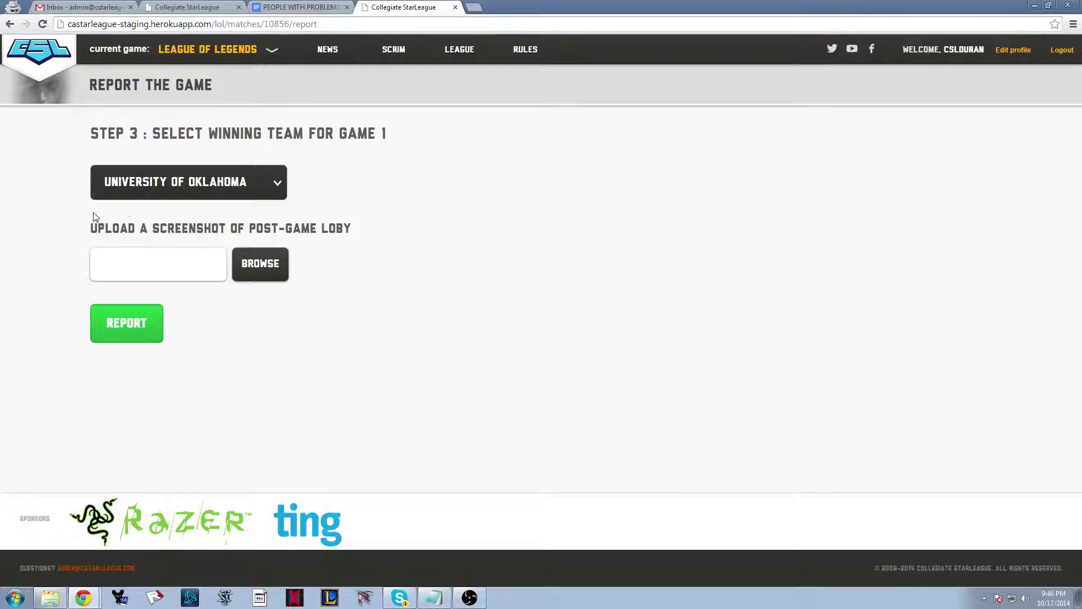
Attach the image whose name begins with "Light" from the desktop subfolder as the post-game lobby screenshot and submit the game report
click(256, 274)
click(45, 77)
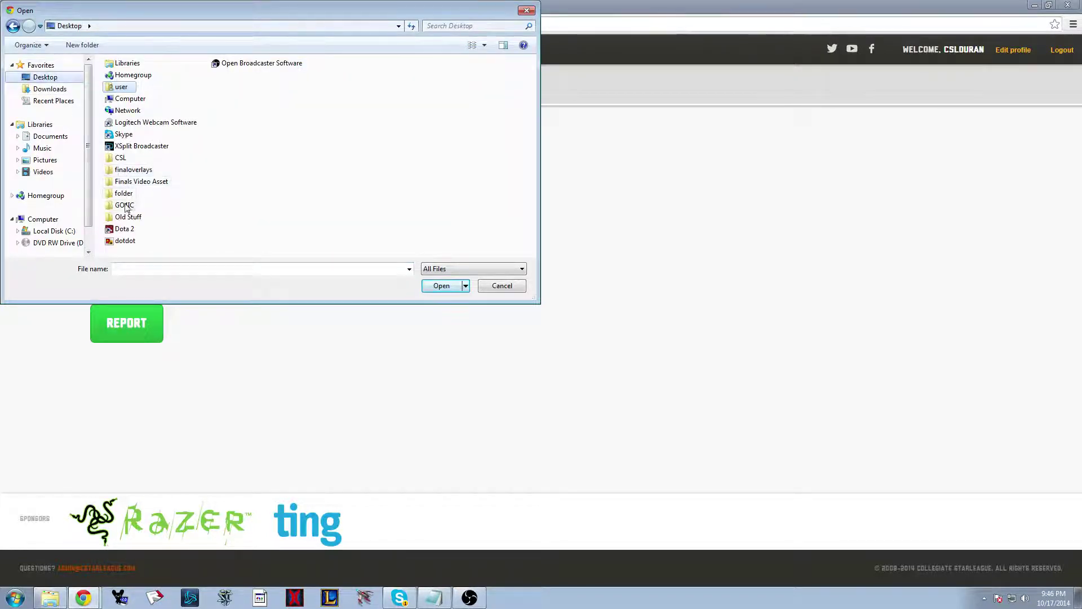
double_click(126, 206)
double_click(193, 84)
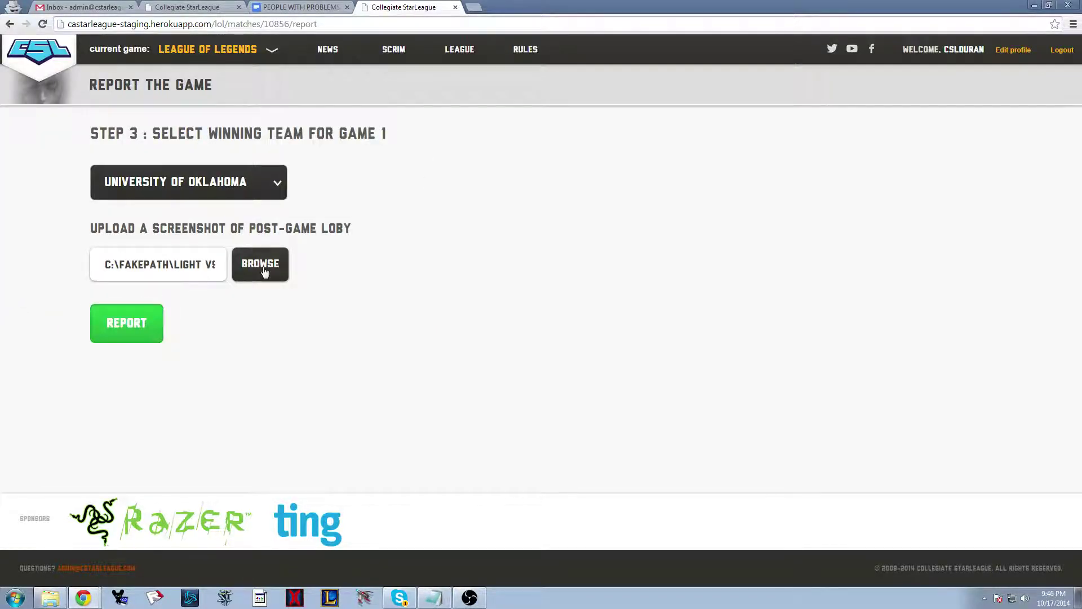
click(144, 324)
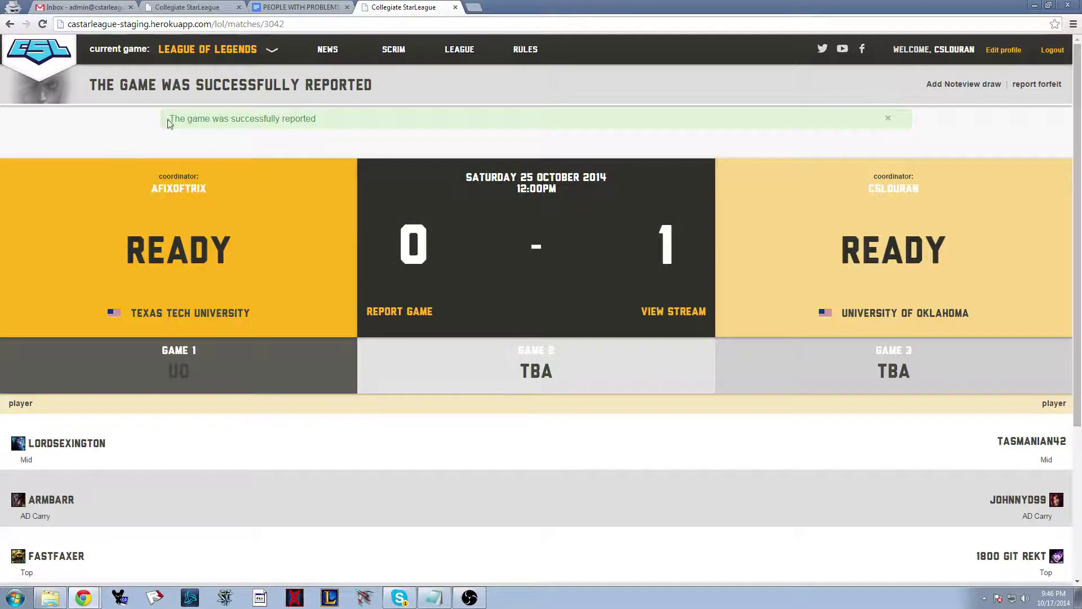
Start the report for Game 2 of the Texas Tech University versus University of Oklahoma match
drag(172, 116, 352, 116)
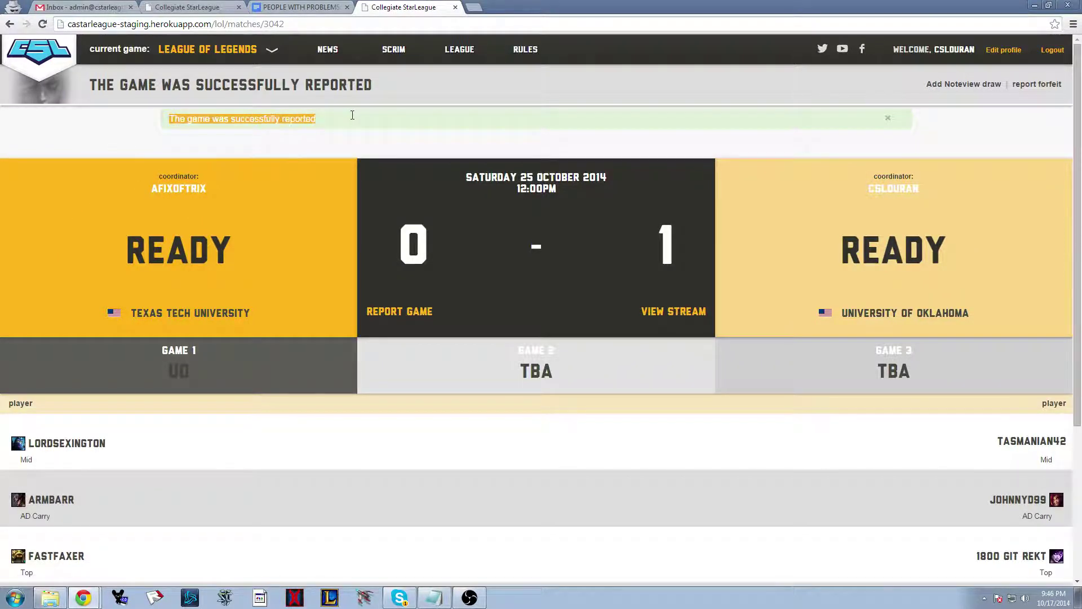
click(631, 241)
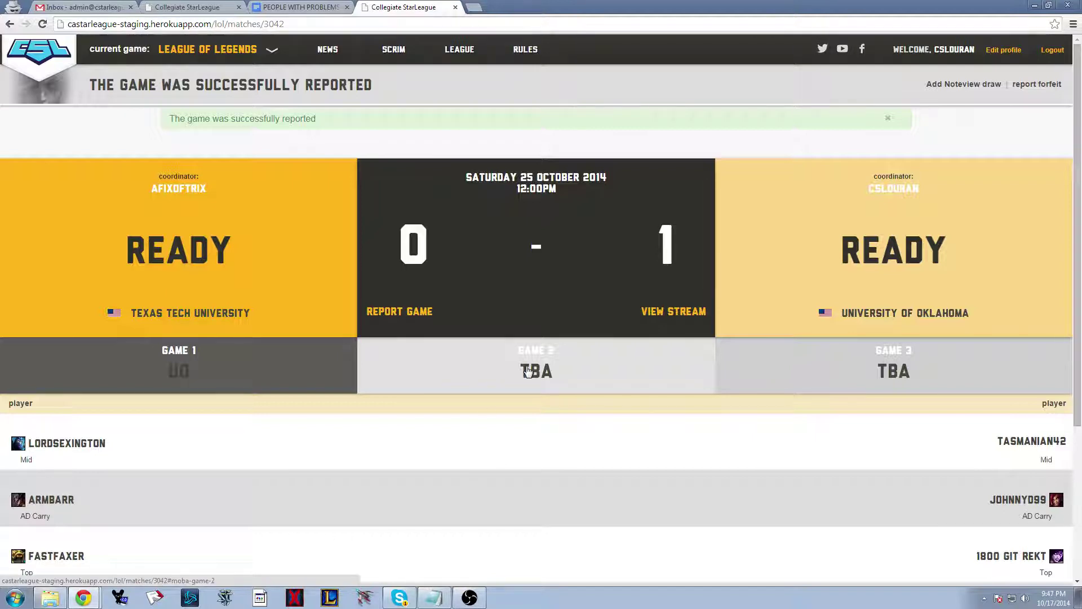
click(407, 313)
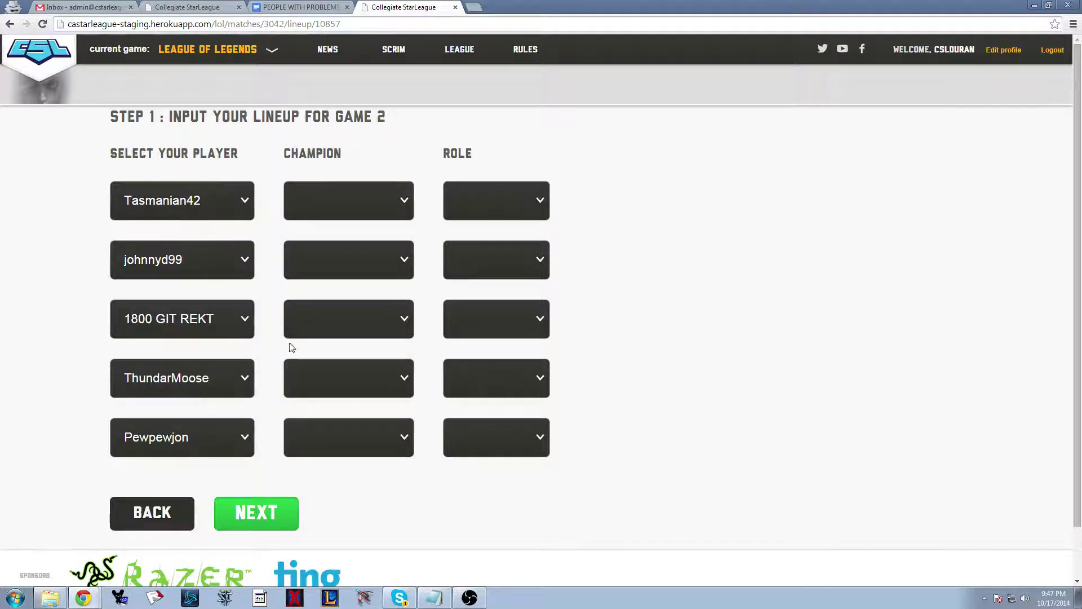
Assign the champions Zyra, Wukong, Teemo, Tryndamere and Twisted Fate to the own team's players in row order for Game 2
drag(237, 117, 478, 113)
click(356, 191)
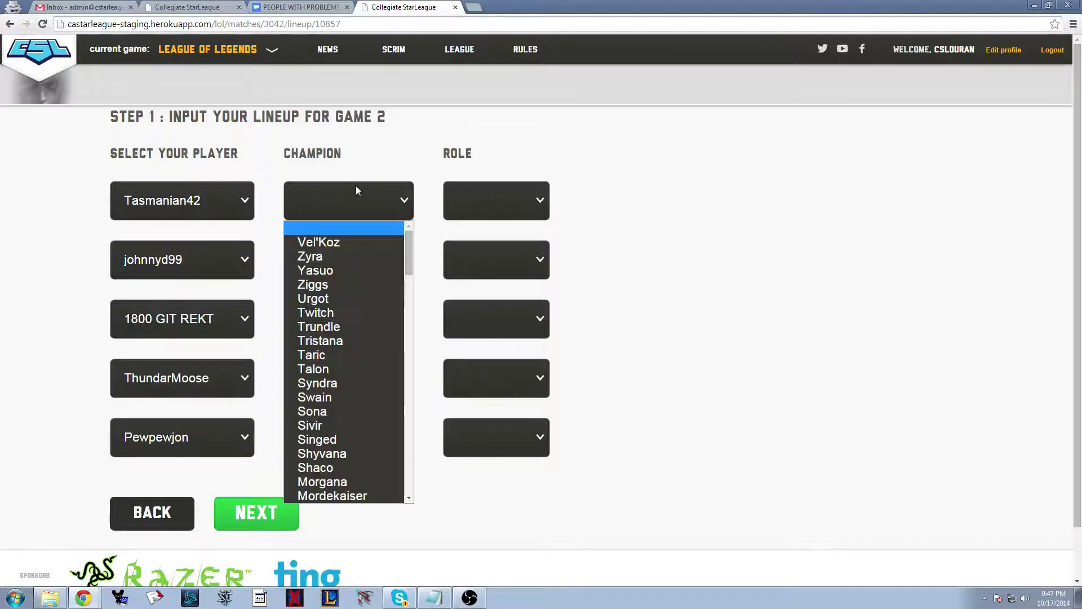
click(326, 257)
click(345, 271)
click(344, 443)
click(342, 336)
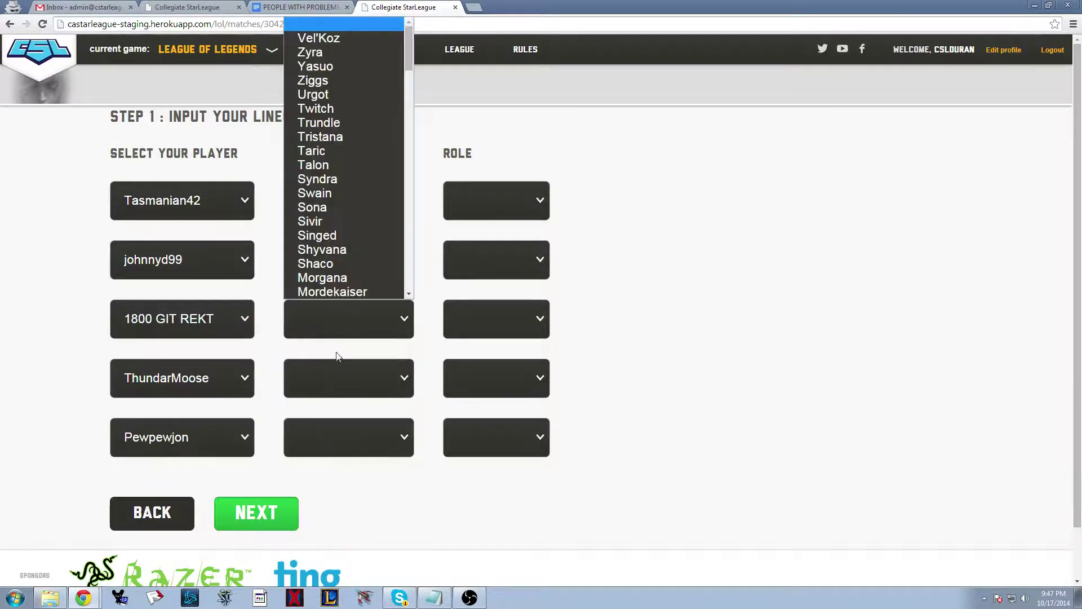
click(346, 276)
click(337, 375)
scroll(340, 285, down, 7)
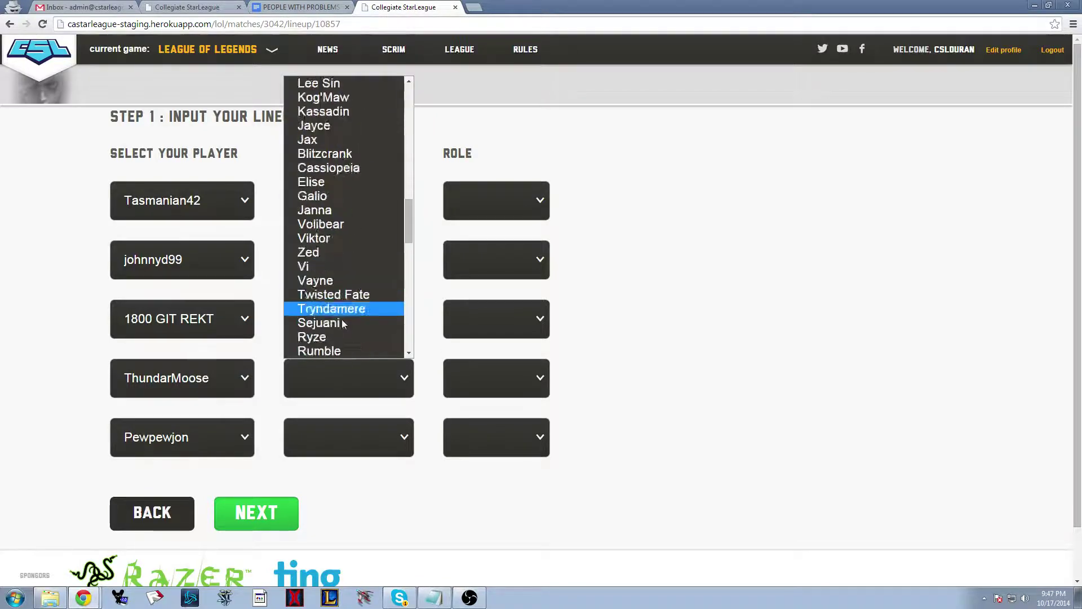
click(342, 311)
click(343, 439)
click(355, 310)
Assign the roles Mid, AD Carry, Jungle, Top and Support to the own players in row order and submit the Game 2 lineup
click(473, 199)
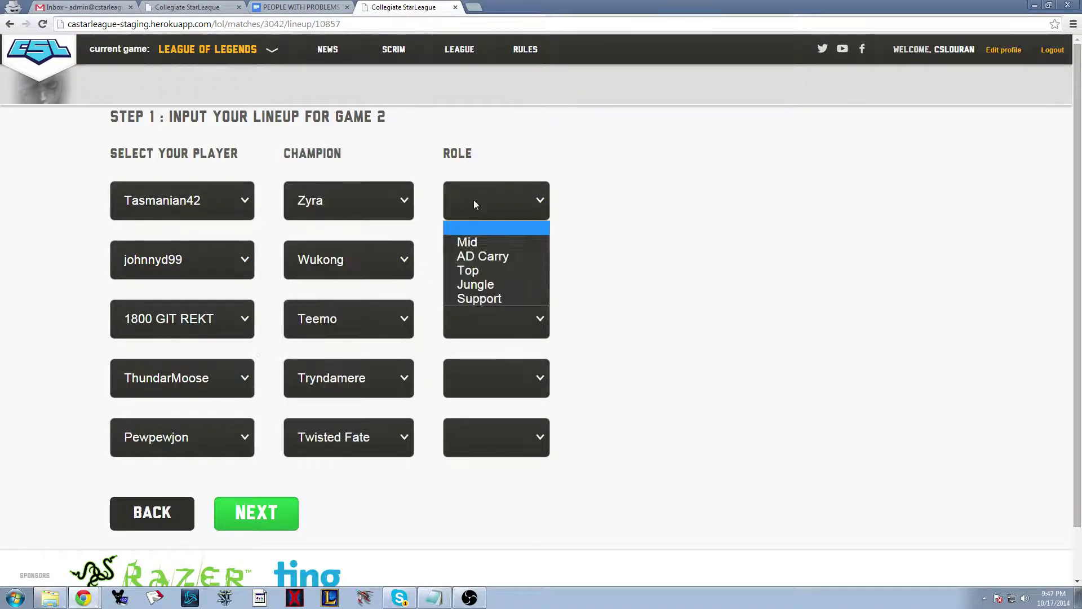
click(470, 239)
click(478, 270)
click(476, 315)
click(476, 320)
click(474, 402)
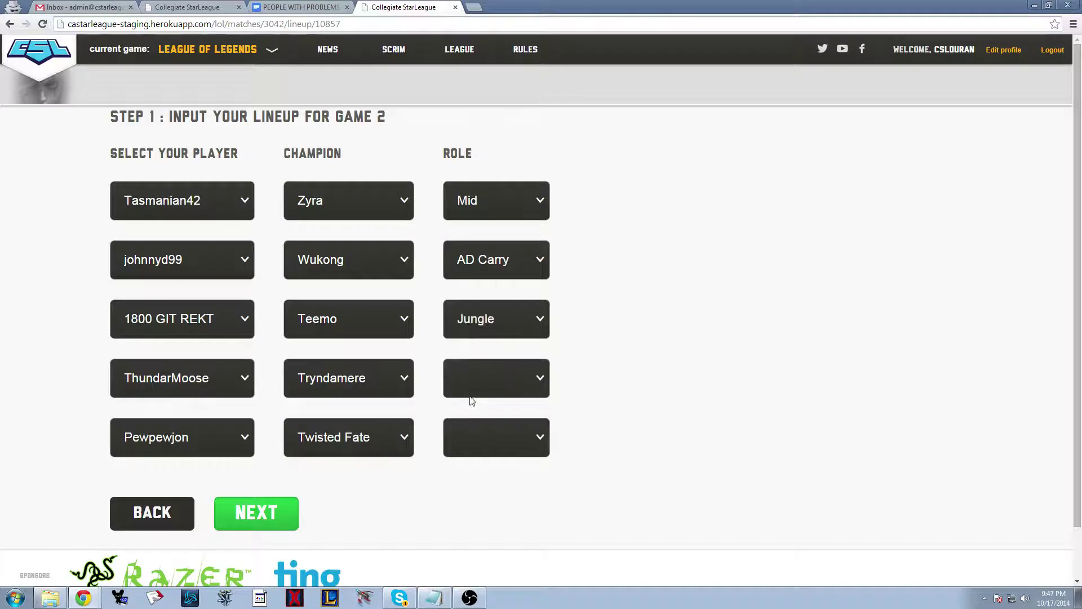
click(471, 389)
click(467, 448)
click(472, 445)
click(476, 533)
click(276, 510)
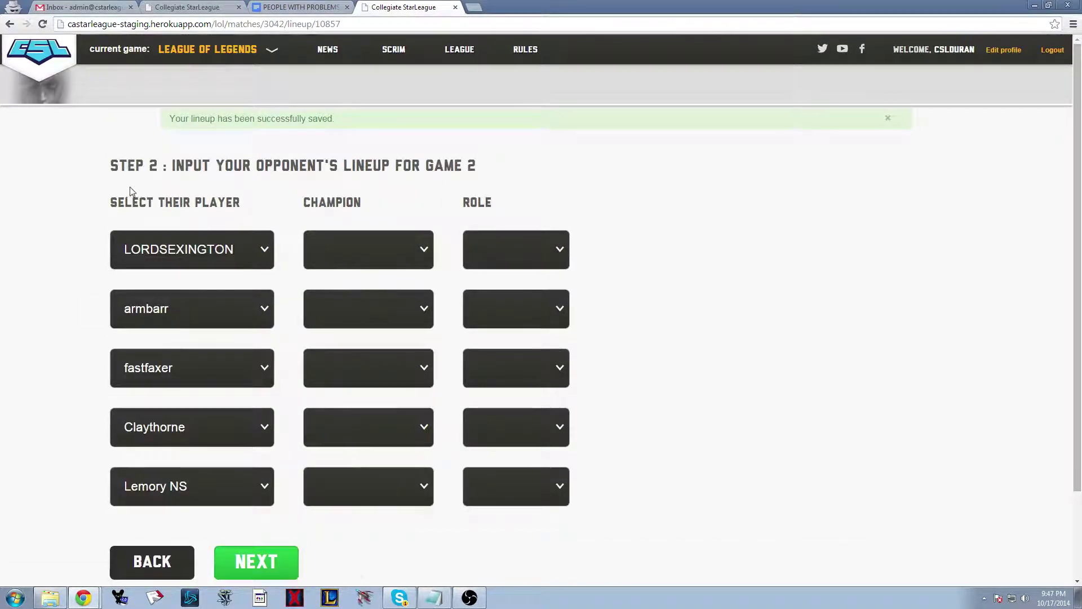
Assign the champions Jax, Vayne and Orianna to the opponent's first three players for Game 2
drag(169, 165, 510, 164)
click(512, 170)
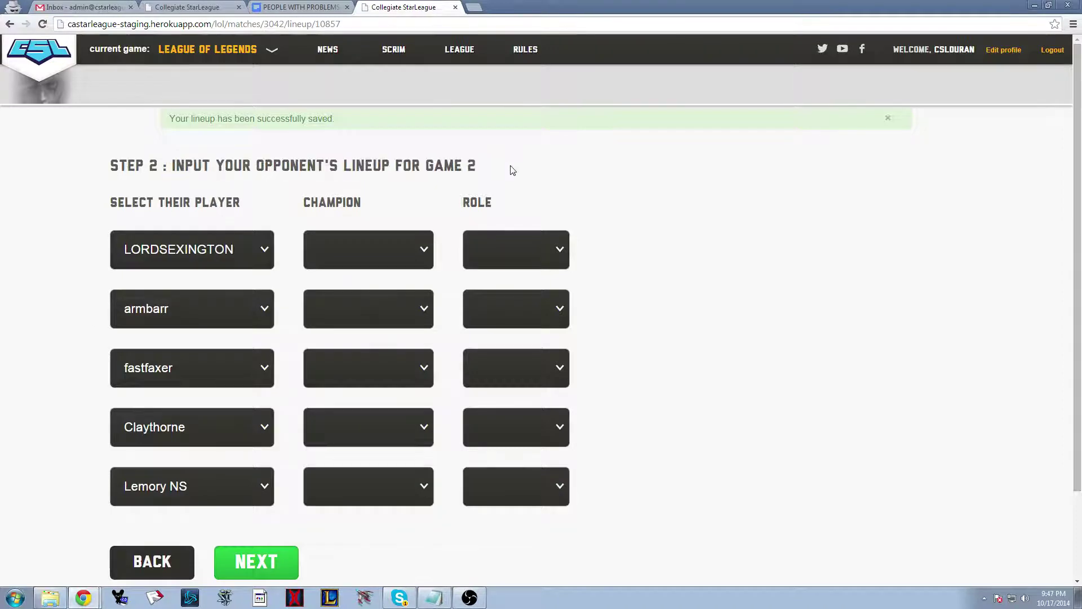
scroll(61, 280, down, 1)
click(338, 197)
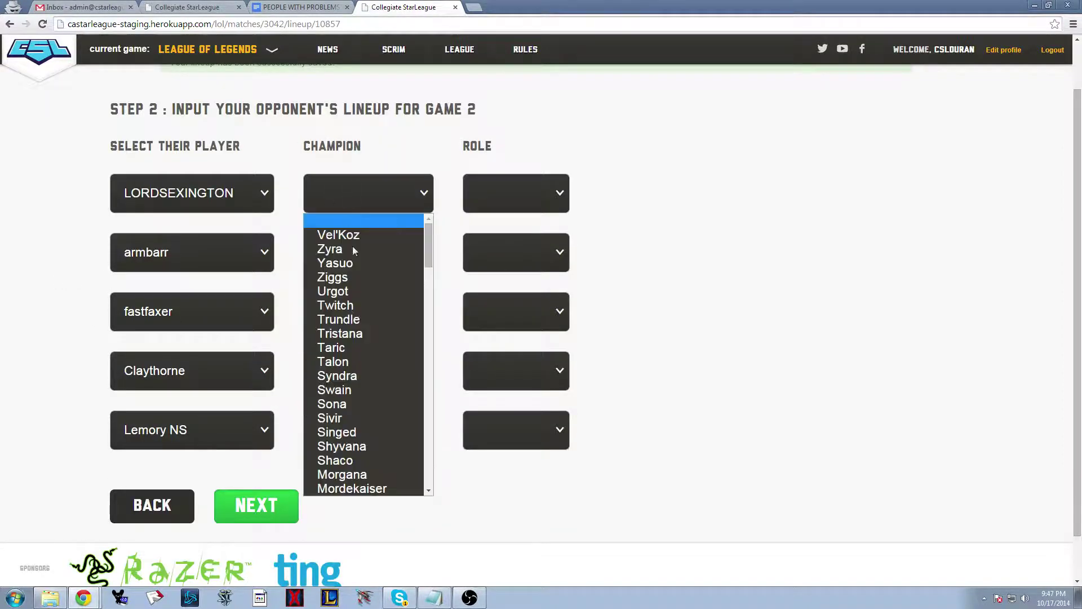
scroll(350, 338, down, 10)
click(342, 387)
click(358, 258)
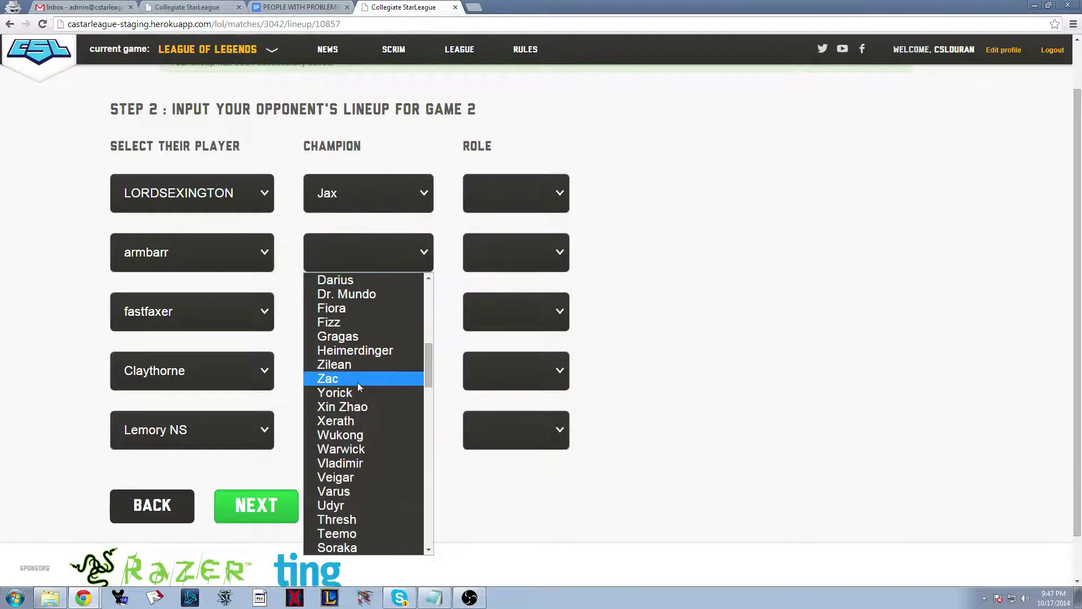
click(350, 484)
click(368, 311)
scroll(367, 225, down, 5)
click(363, 283)
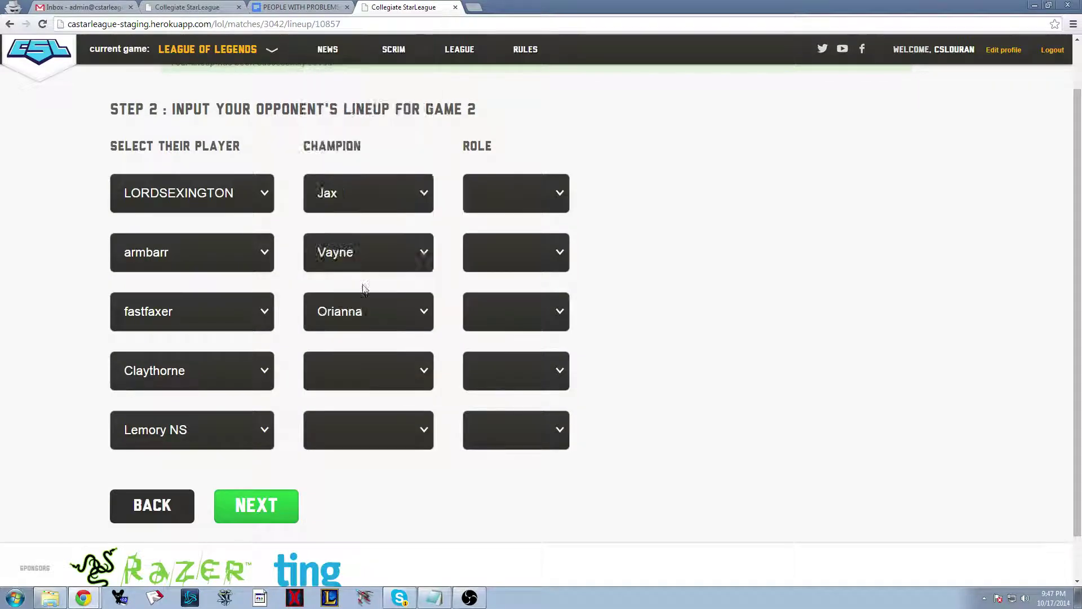
Assign the champions Diana and Irelia to the opponent's last two players
click(366, 370)
scroll(370, 271, down, 10)
click(364, 320)
click(357, 425)
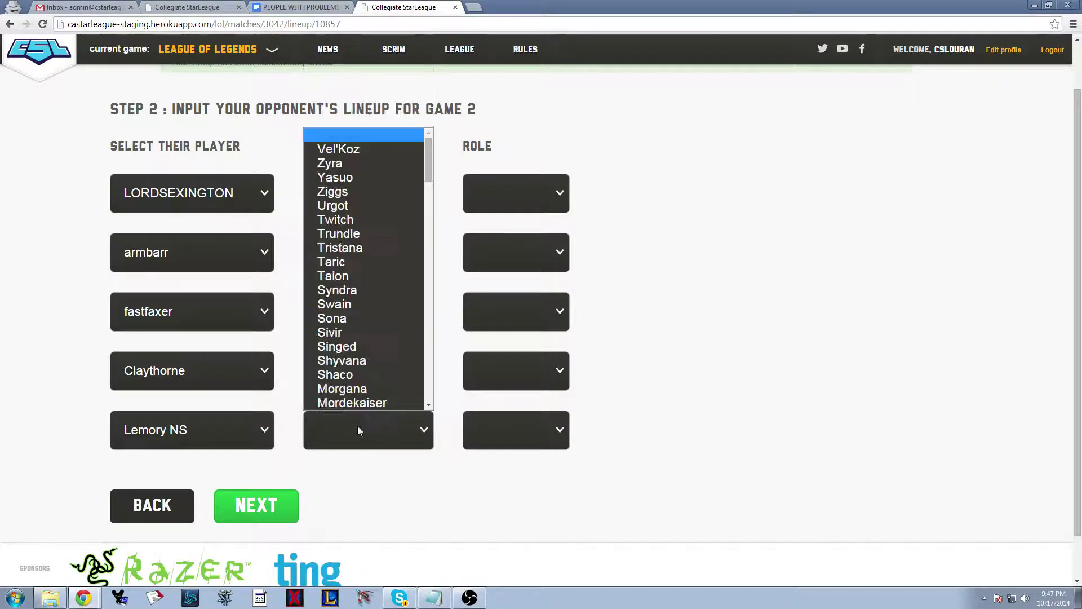
scroll(360, 339, up, 15)
click(361, 387)
Assign the opponent's players the roles Top, Jungle, Support, Mid and Top in row order and submit their Game 2 lineup
click(468, 386)
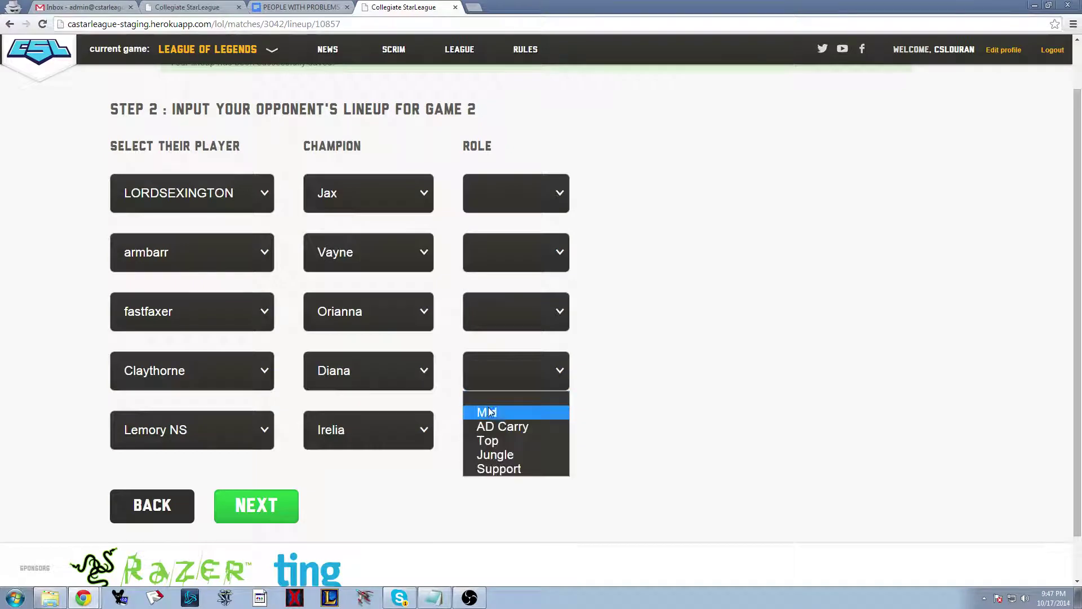
click(498, 413)
click(503, 423)
click(513, 499)
click(484, 321)
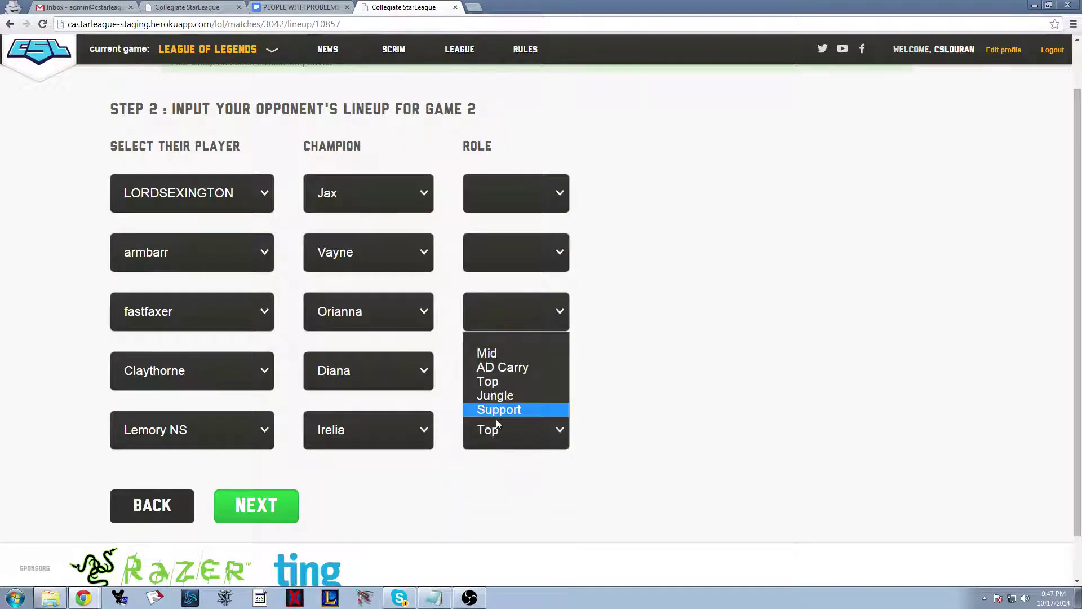
click(497, 423)
click(485, 324)
click(493, 411)
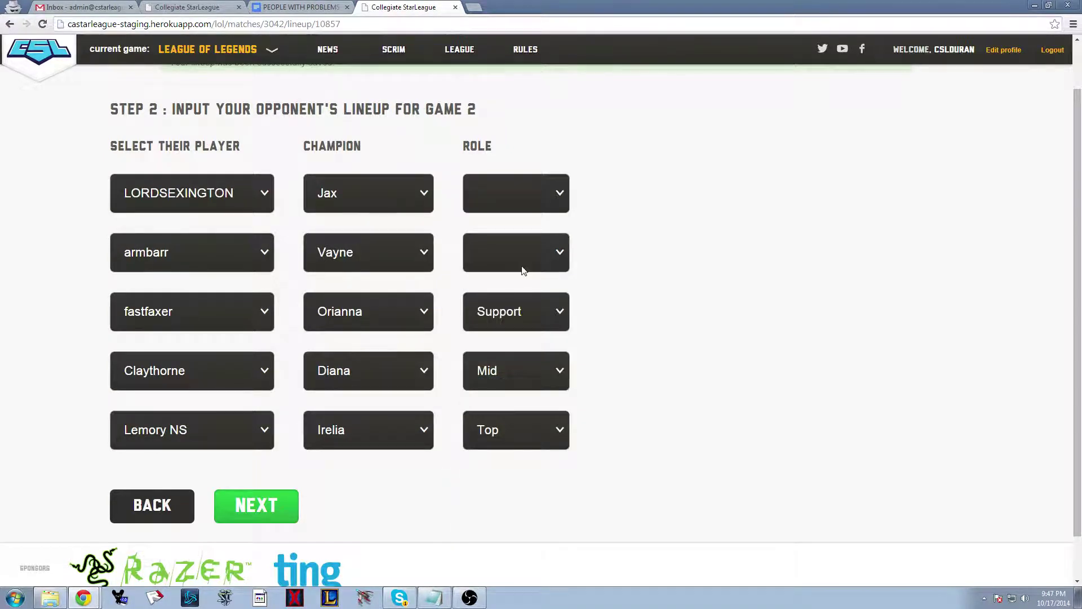
click(510, 256)
click(495, 336)
click(525, 189)
click(514, 262)
click(273, 502)
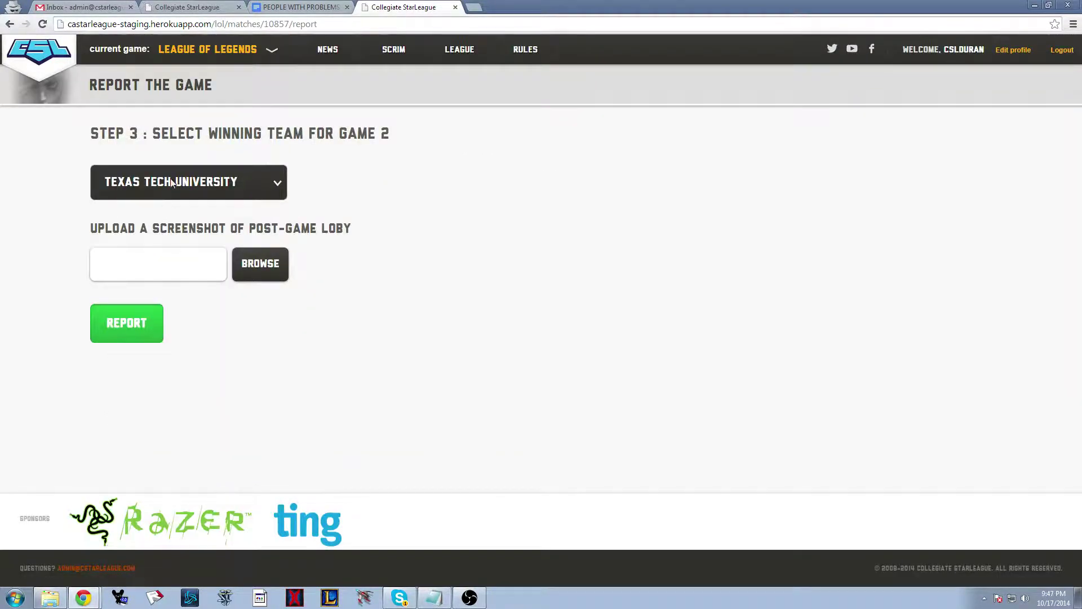
Report University of Oklahoma as the Game 2 winner, with the image "vs JusTus July 27" as the post-game lobby screenshot
click(172, 183)
click(161, 219)
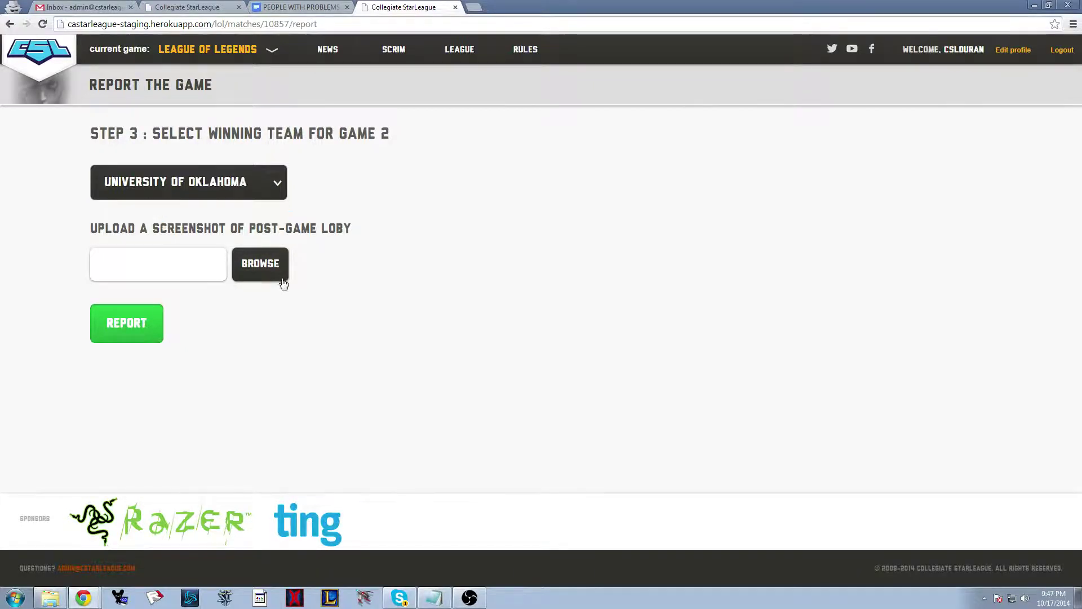
click(271, 273)
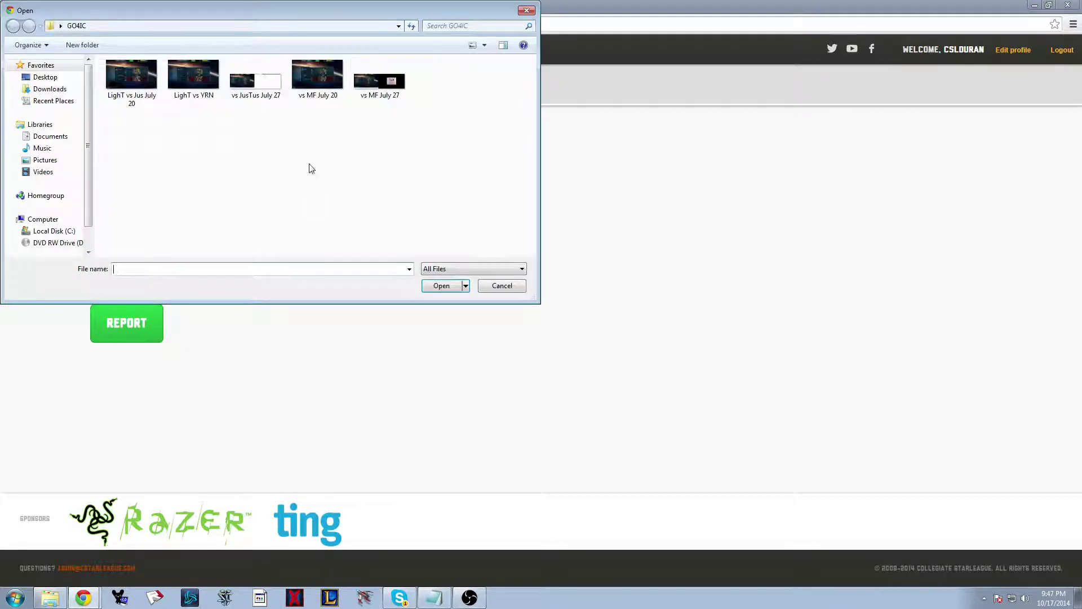
double_click(267, 93)
click(150, 319)
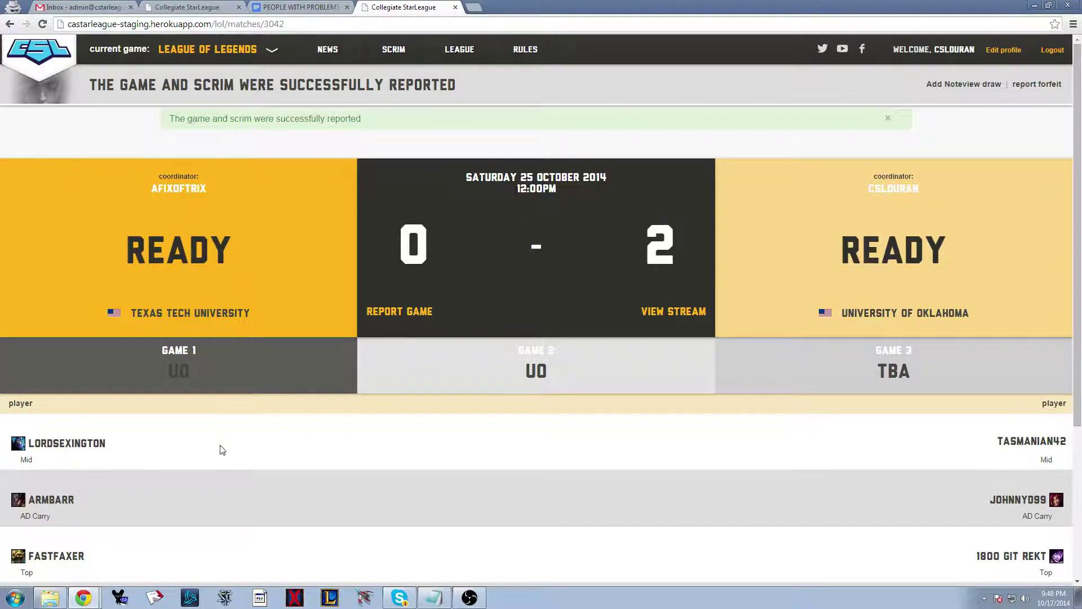
Review the reported player lineups and roles for Game 1 and Game 2 on the match page
scroll(225, 428, down, 3)
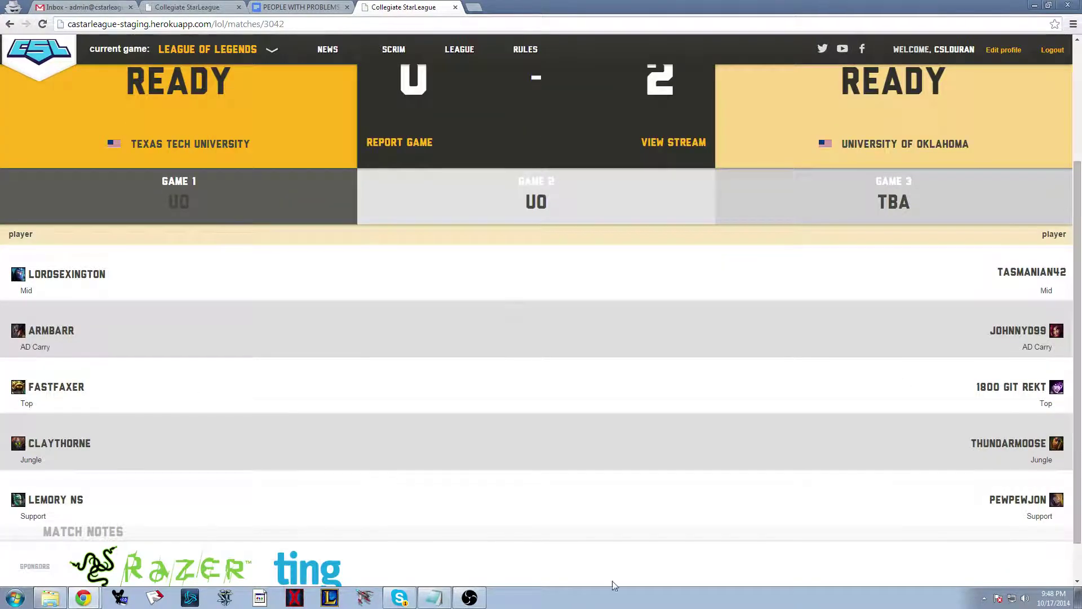
click(157, 198)
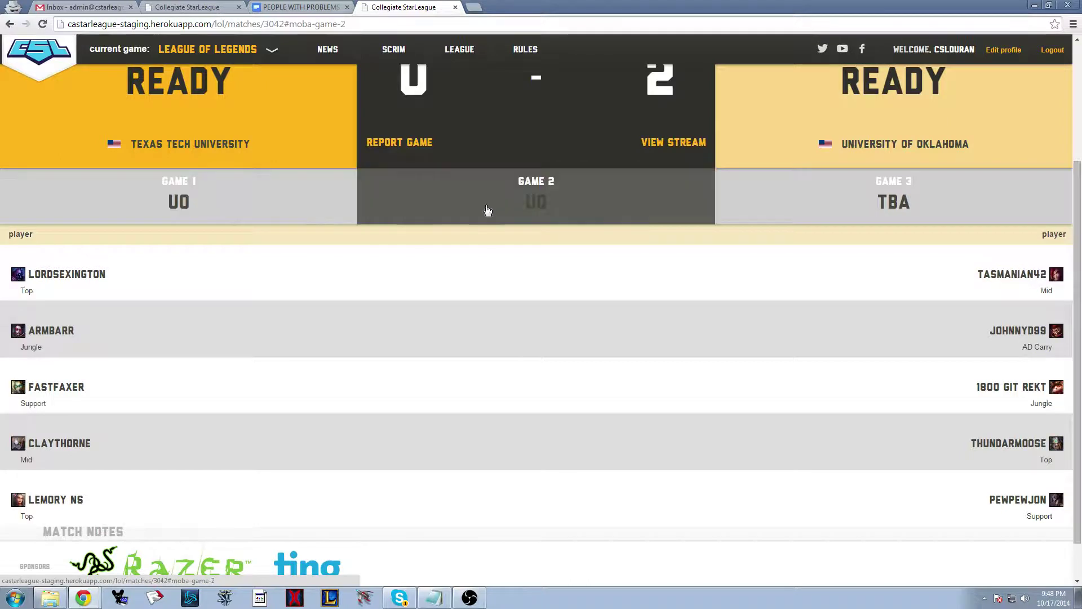
click(425, 199)
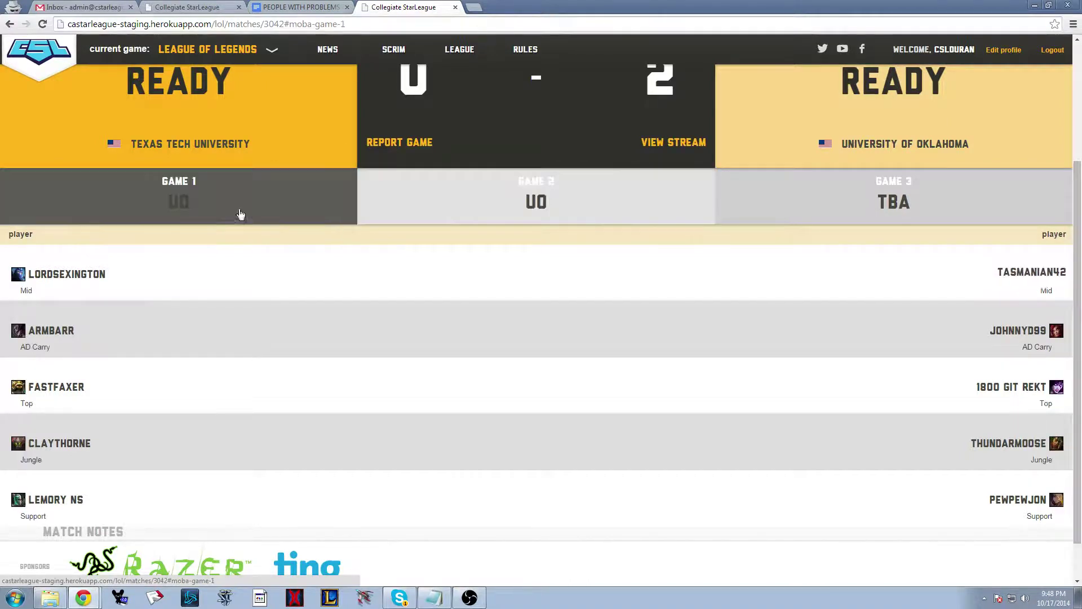
scroll(412, 304, up, 3)
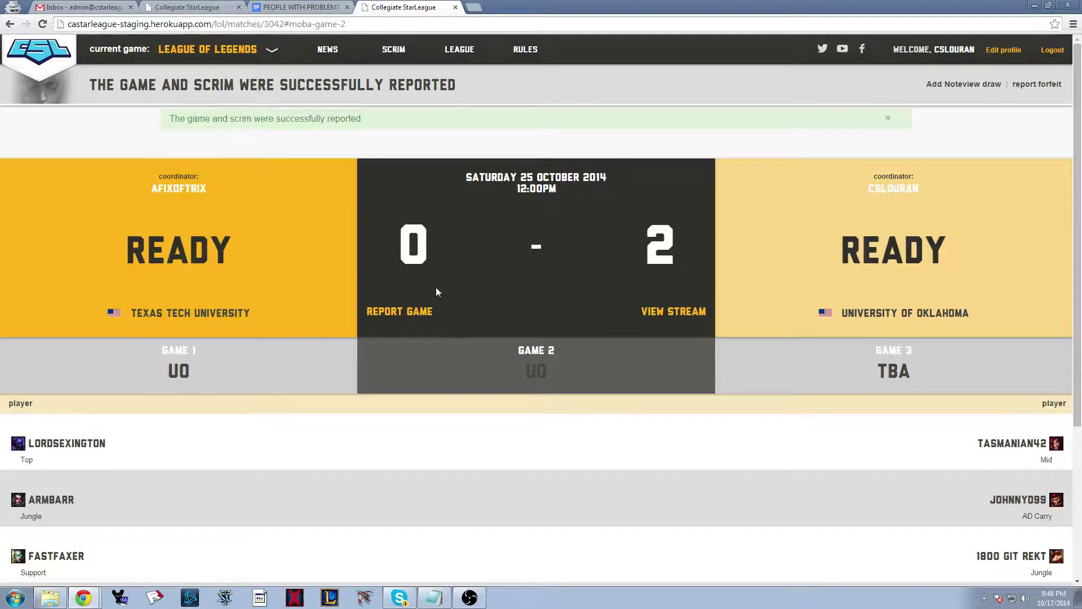
Check the match results on the University of Oklahoma team page and the South - Mix group in the league standings
click(891, 314)
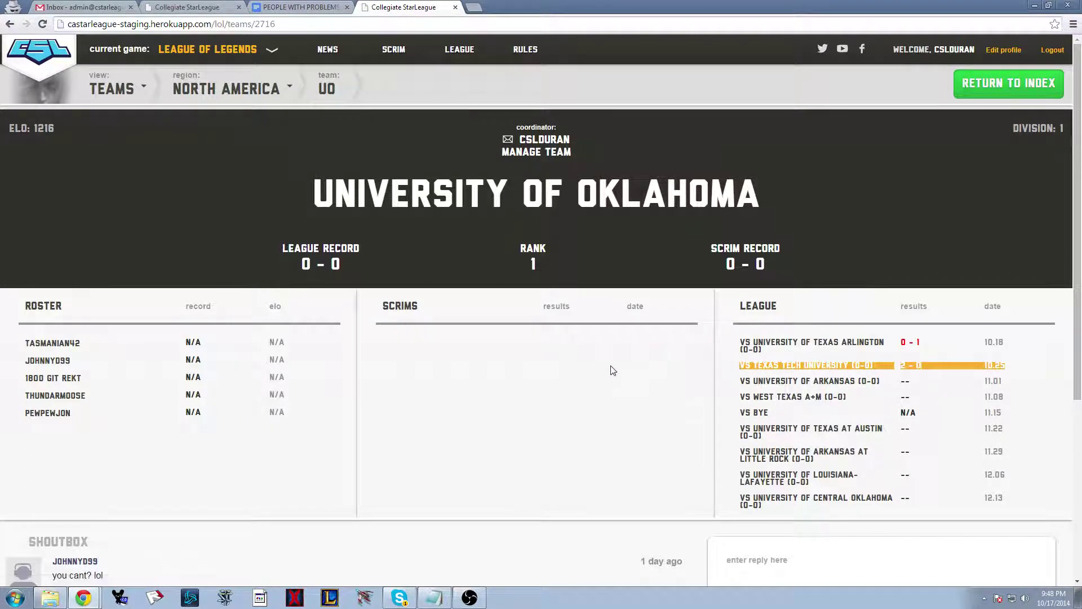
click(458, 51)
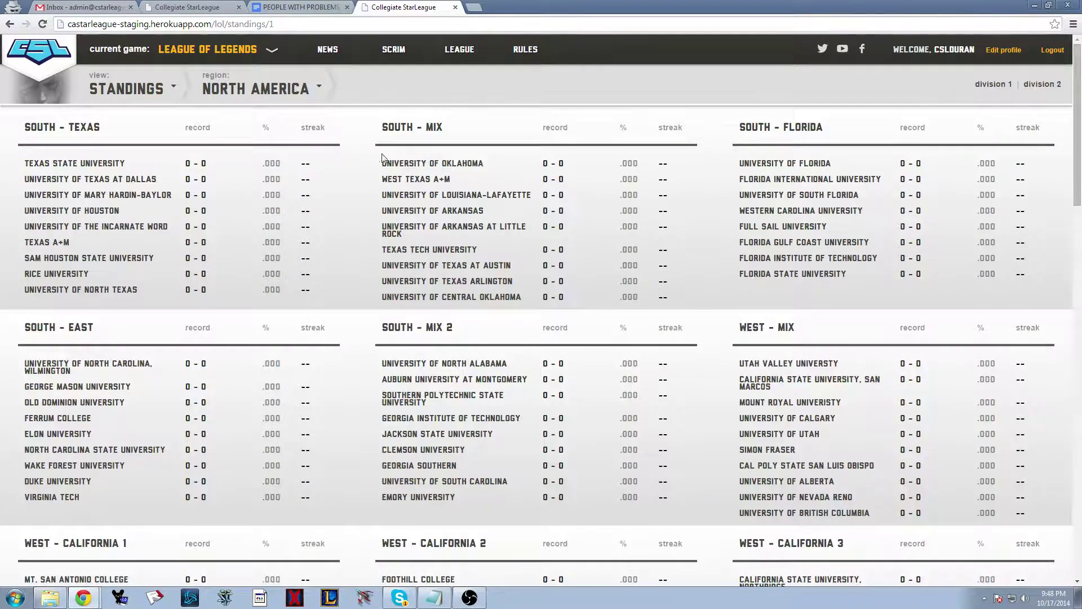
drag(370, 133, 697, 298)
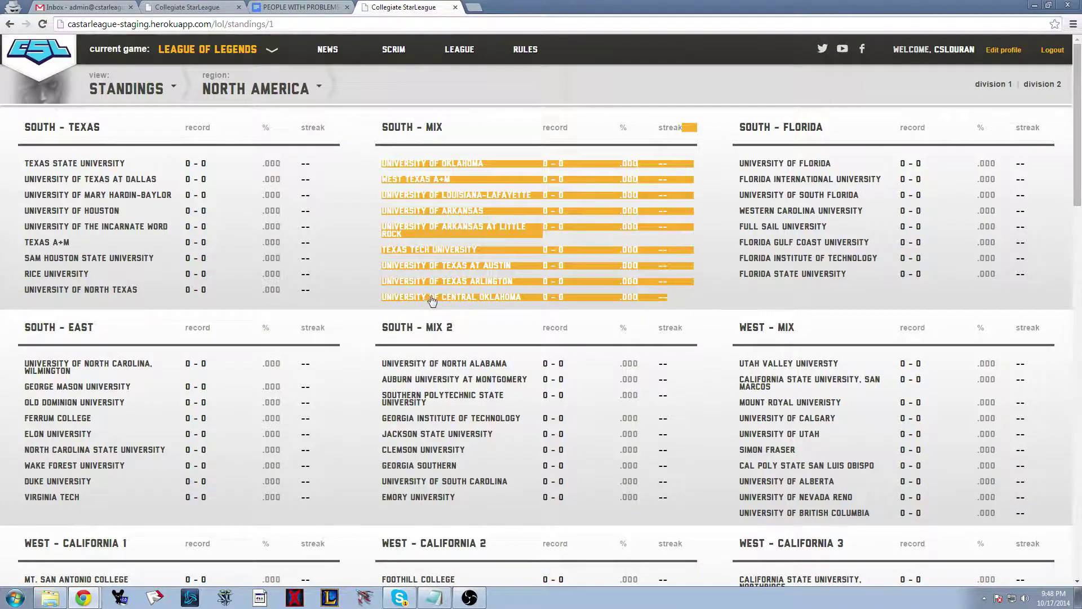
click(379, 280)
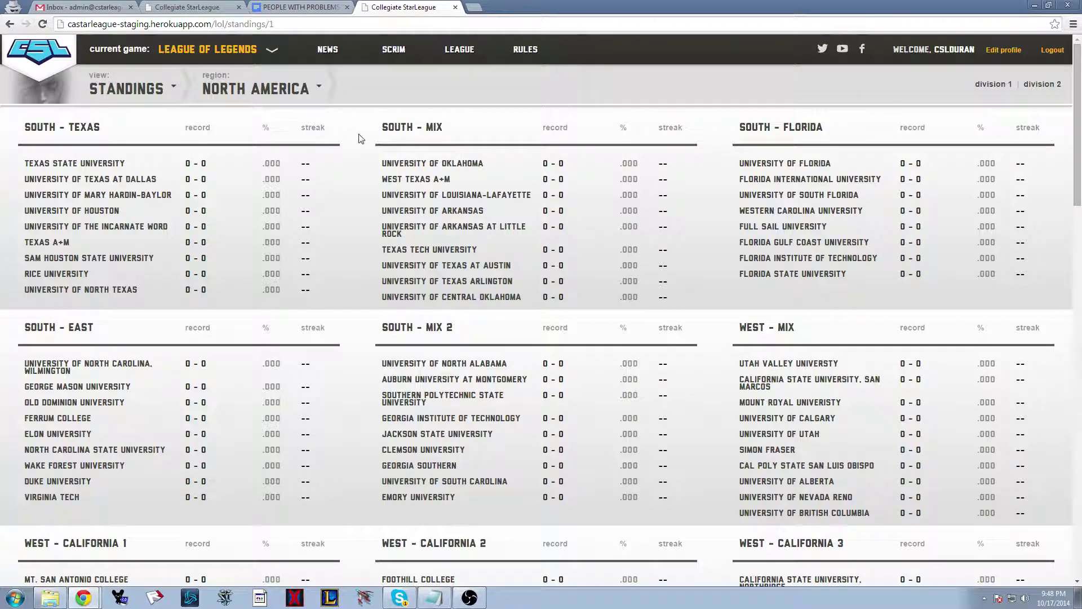
Open the University of Oklahoma's match against University of Arkansas from its team page and look through Games 1 to 3
click(417, 164)
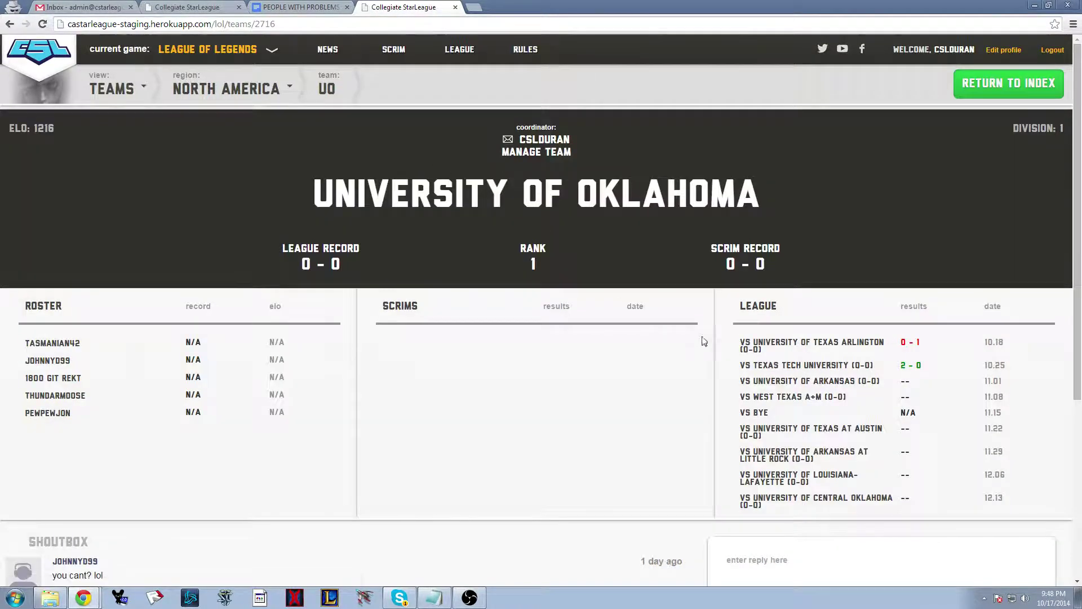
click(821, 387)
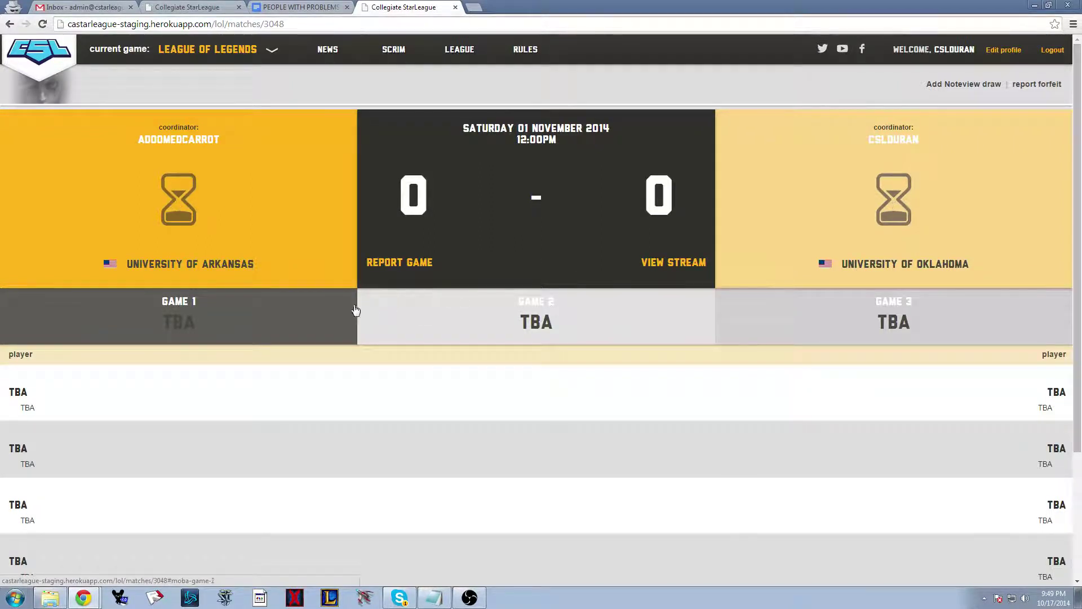
click(486, 333)
click(741, 328)
click(523, 328)
click(323, 322)
click(465, 332)
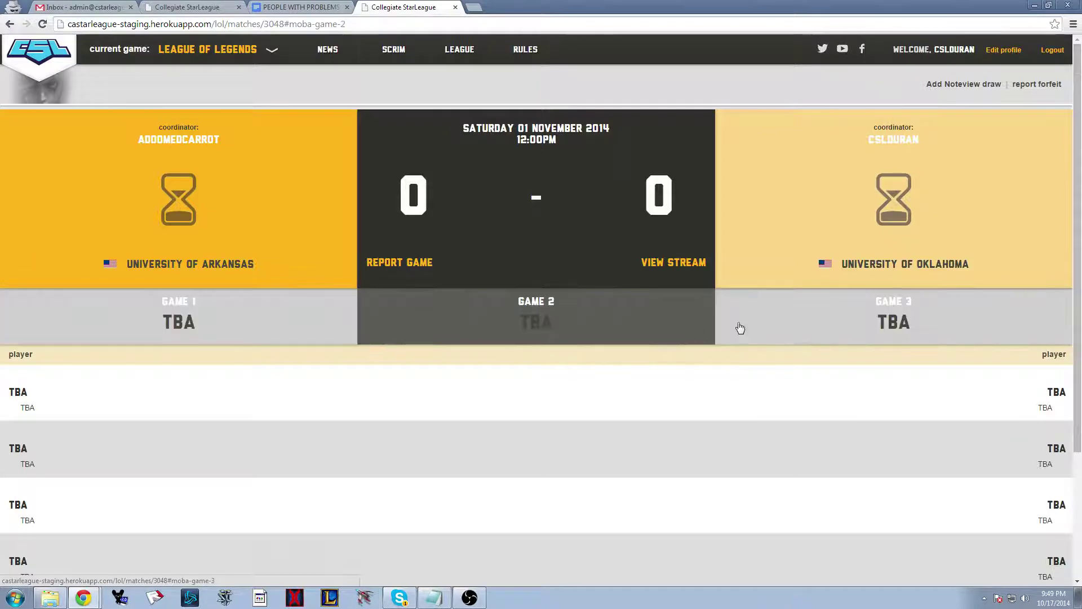
click(741, 330)
click(504, 336)
click(324, 326)
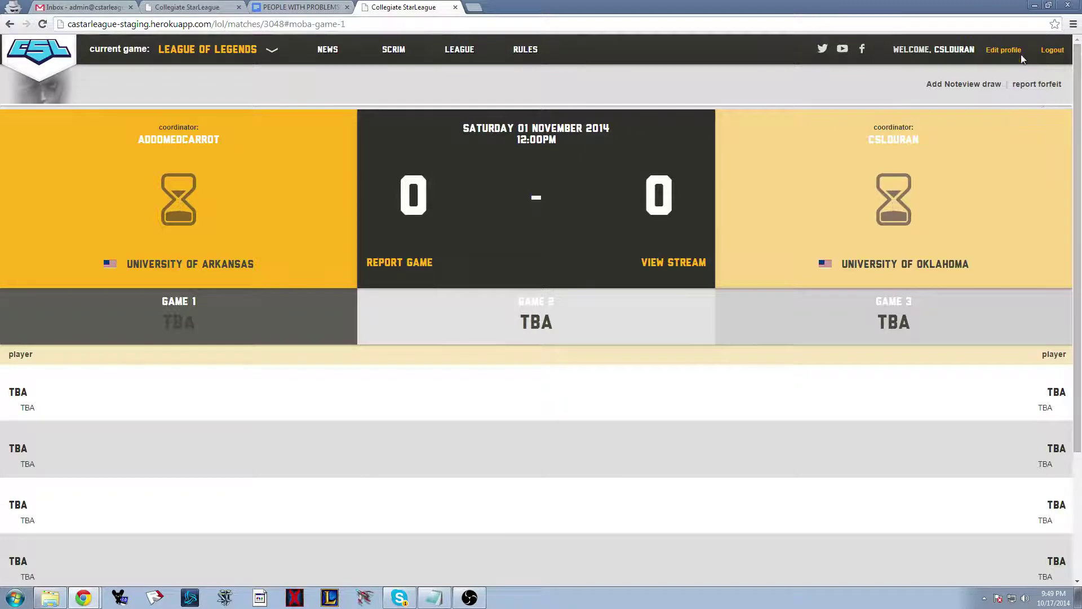
Start a forfeit report with the description "My opponent did not show up on time, added the coordinator, and he said they didn't want to play today."
click(1028, 86)
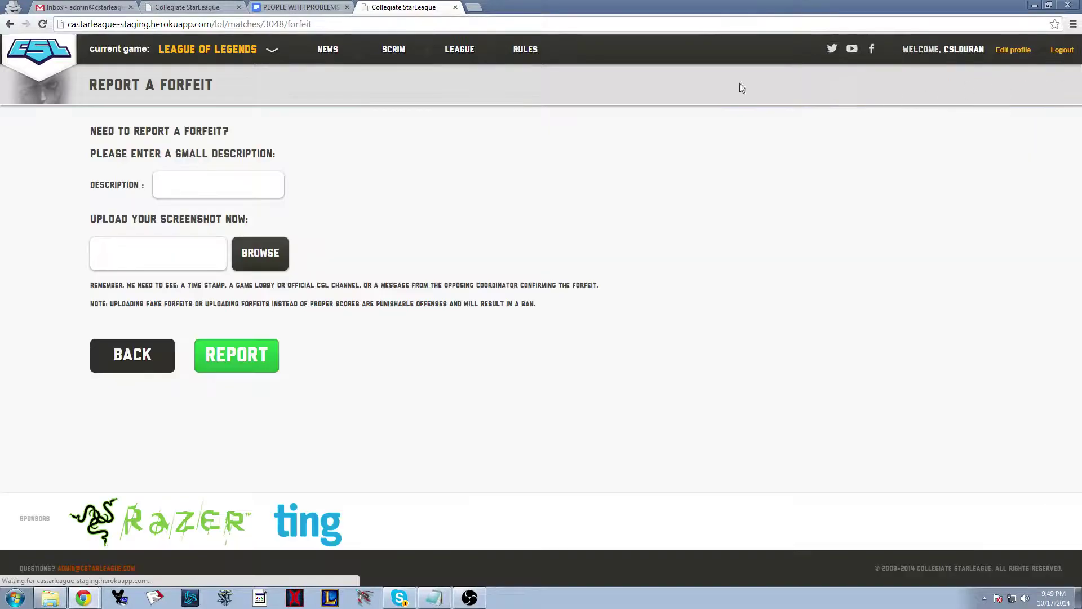
click(201, 185)
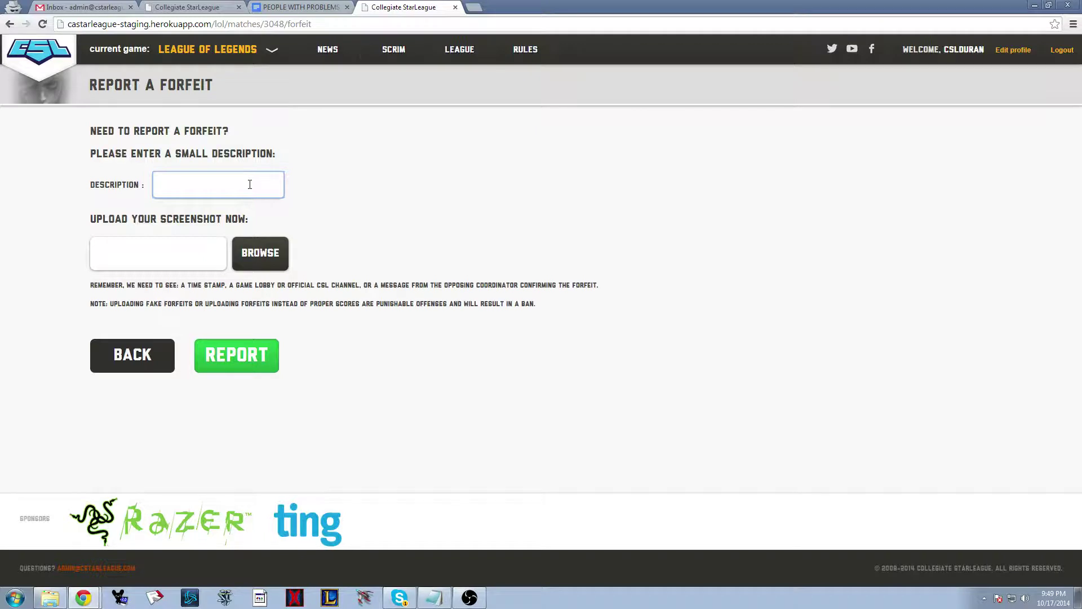
text(My opponent did not show up on time. )
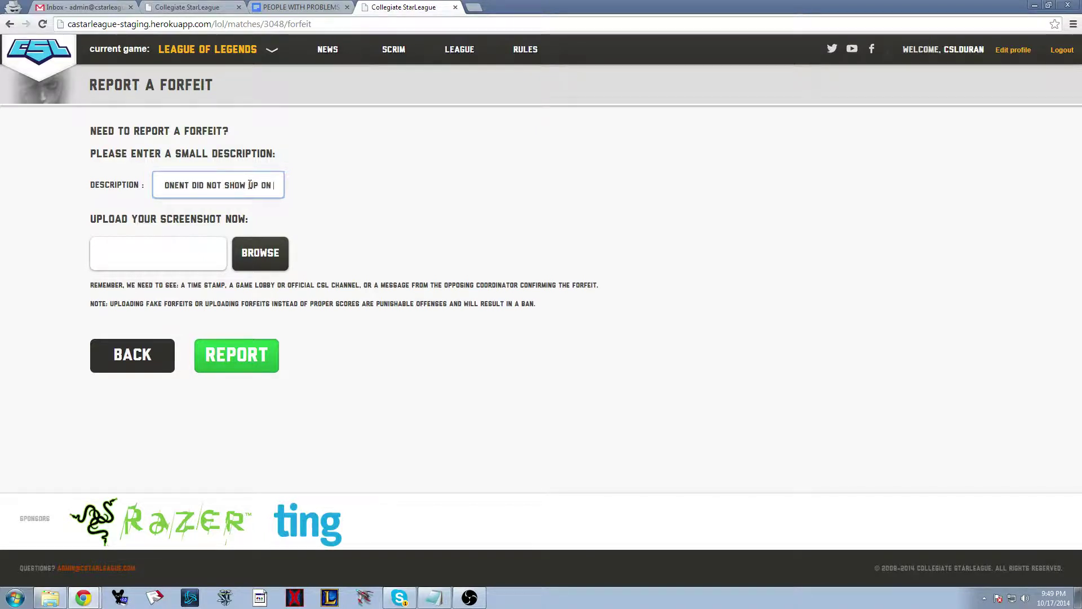
text(Added the coor)
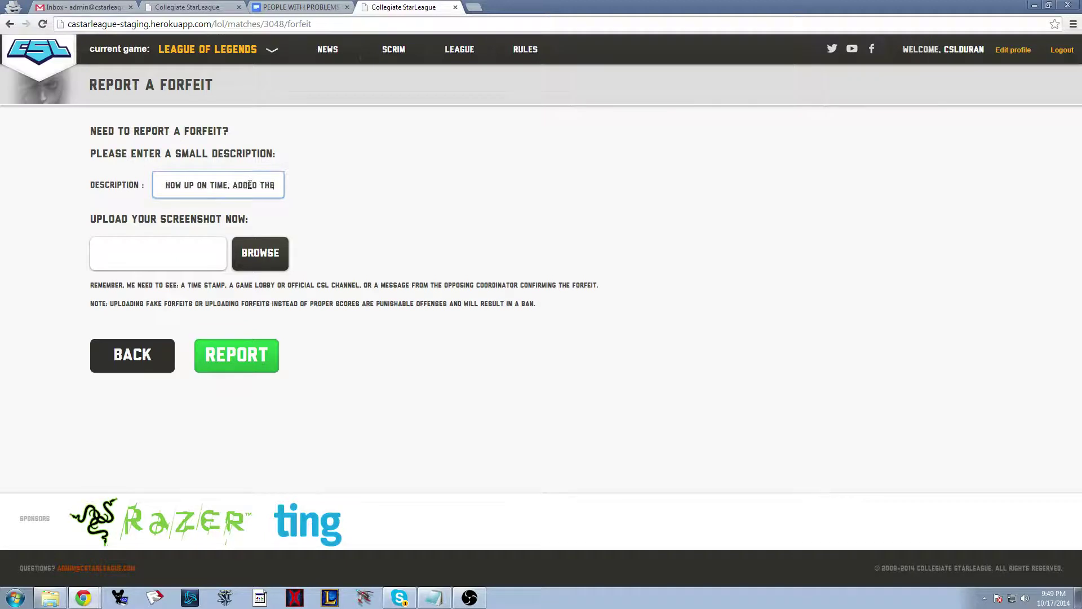
text(dinator, and h)
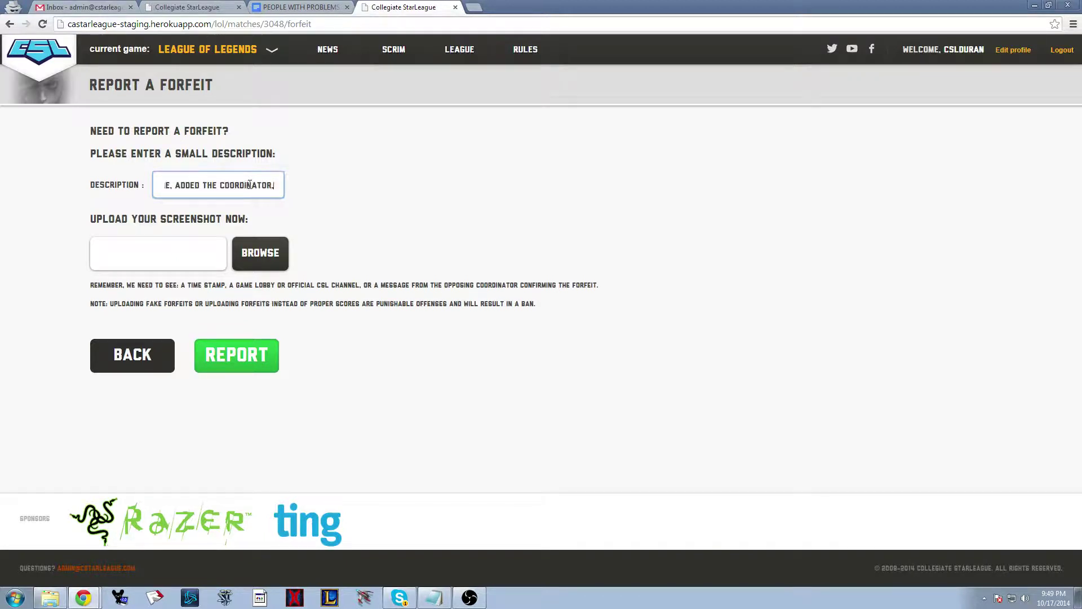
text(e )
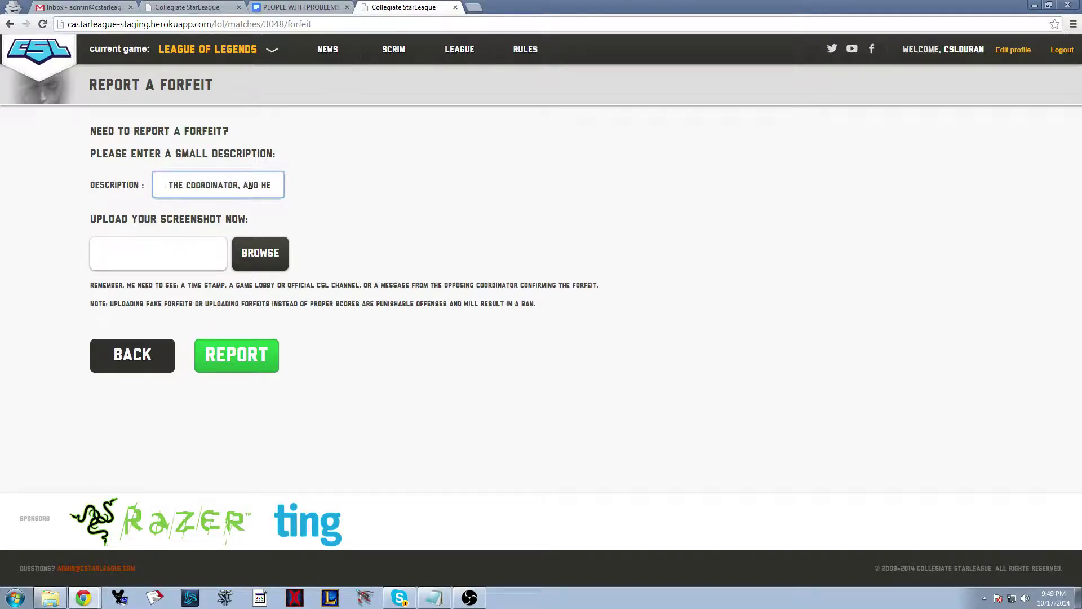
text(said they didn't want to)
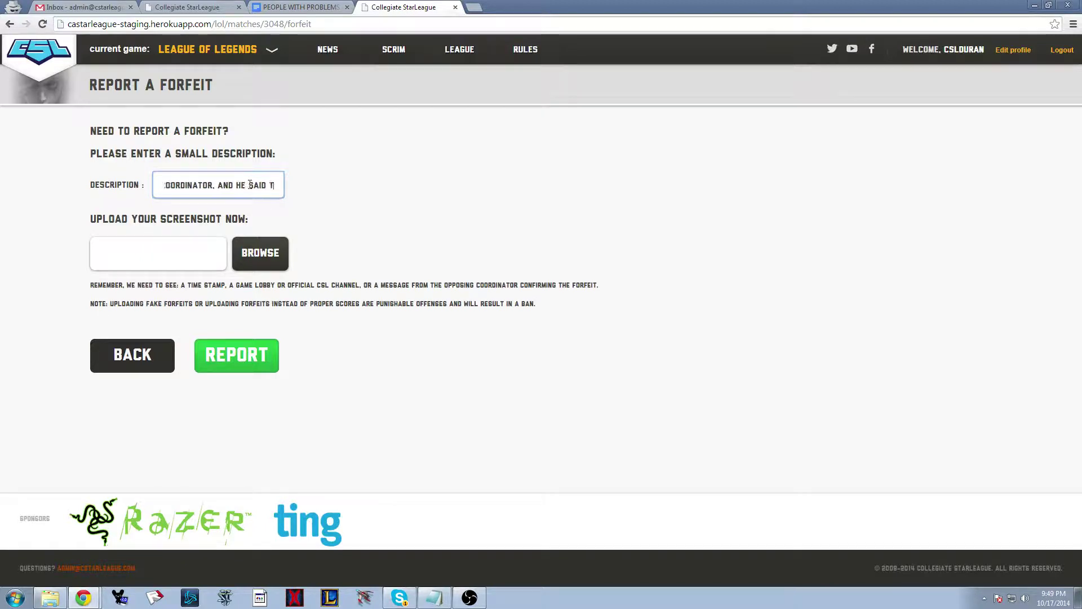
text( play today)
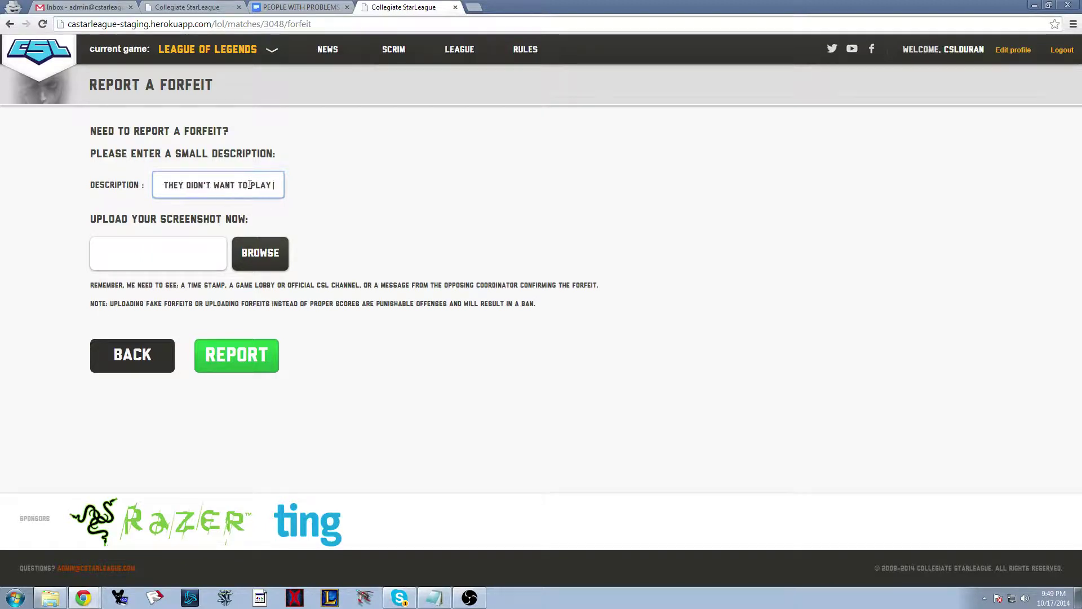
text(.)
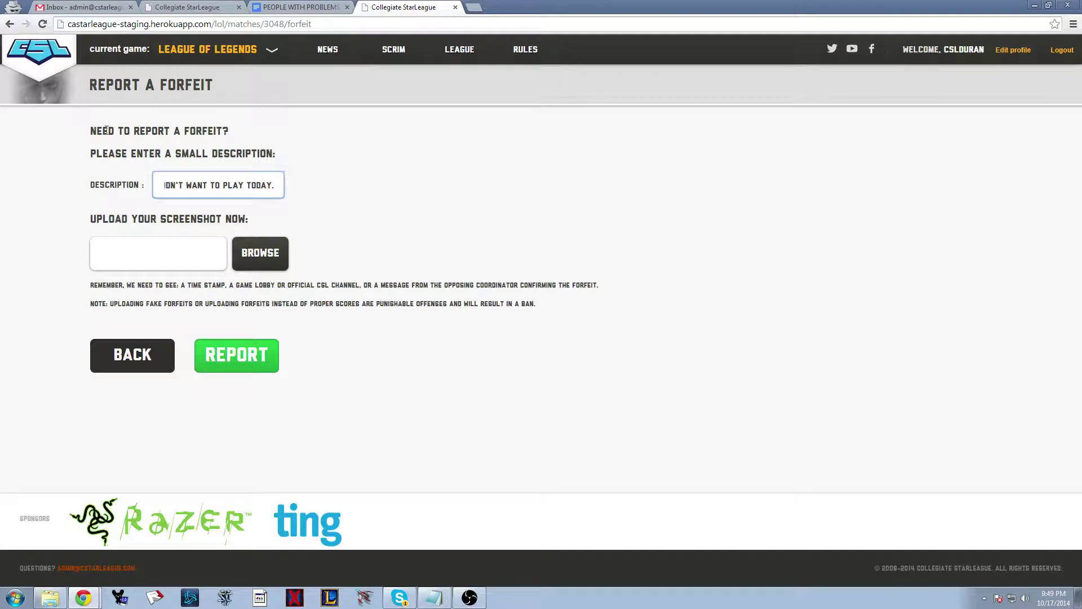
click(139, 248)
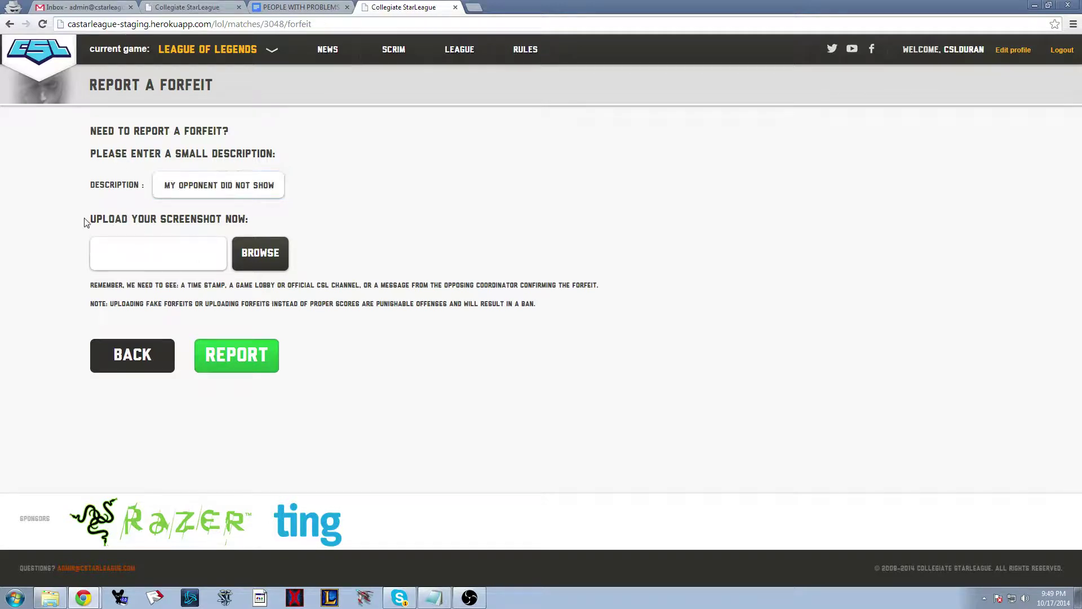
Read the screenshot requirements, attach the image "vs MF July 20" as forfeit evidence, and submit the forfeit report
drag(84, 221, 272, 226)
click(189, 251)
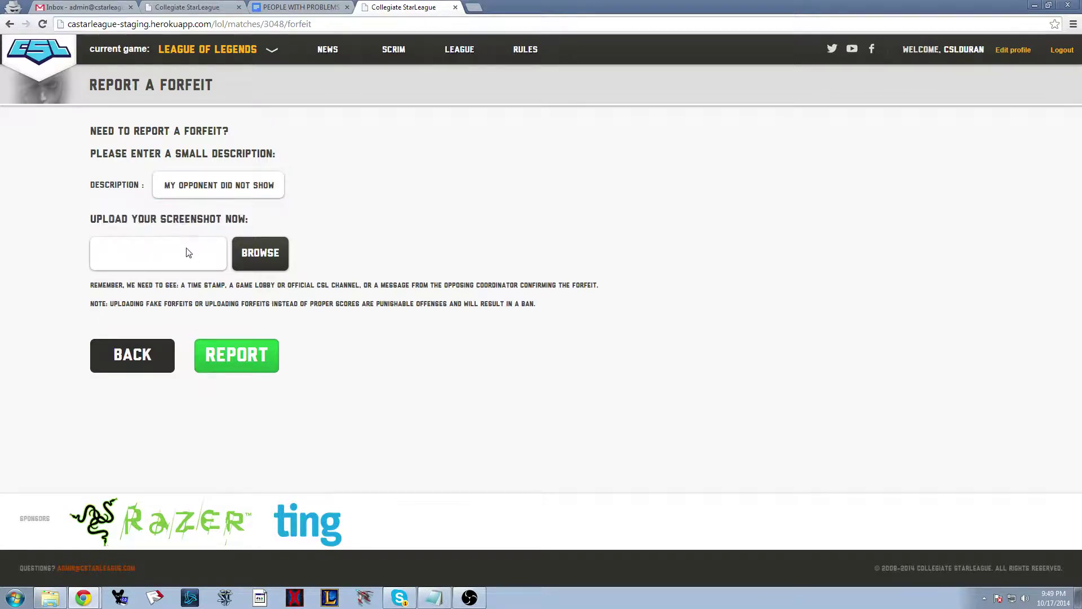
click(266, 260)
drag(95, 283, 566, 307)
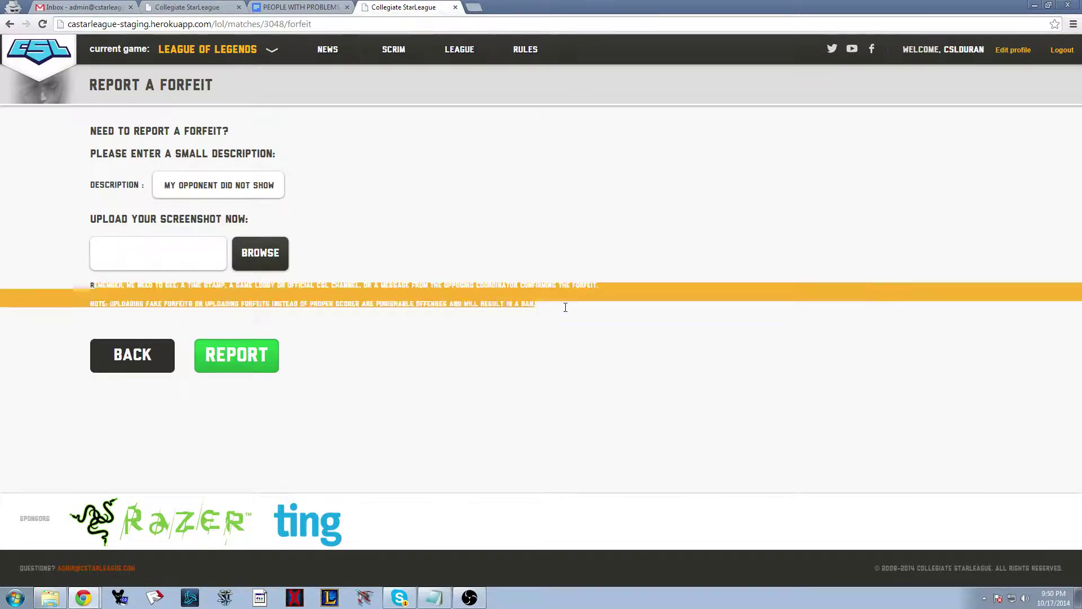
click(566, 307)
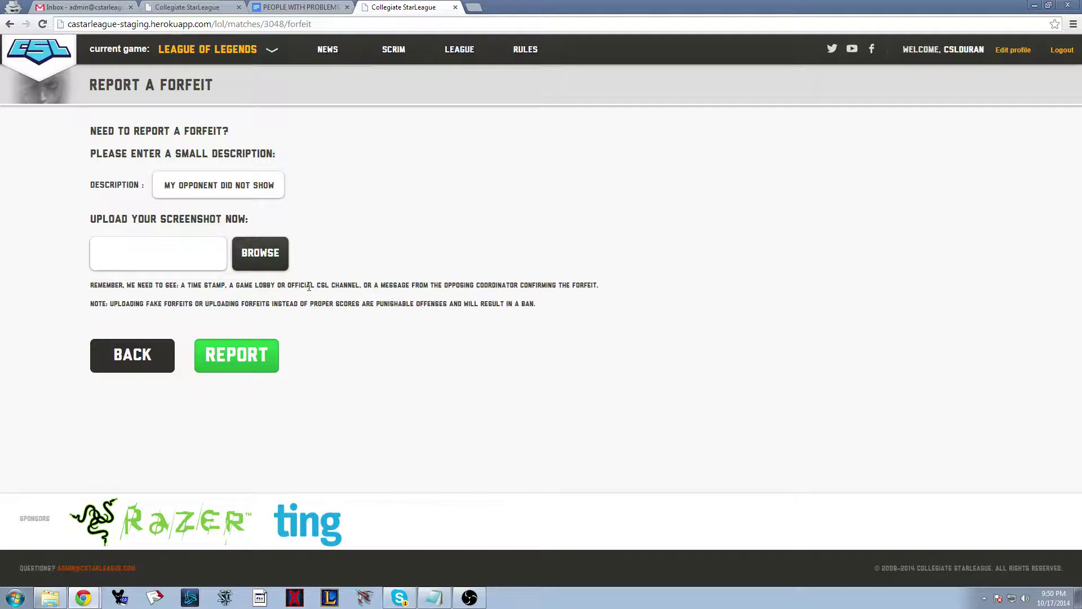
click(260, 253)
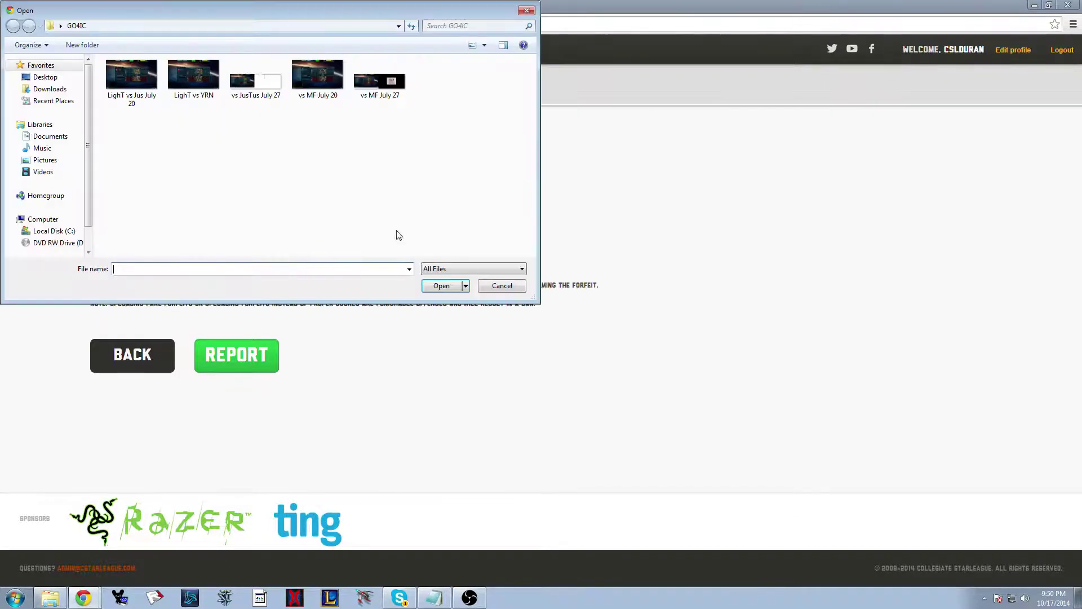
double_click(323, 74)
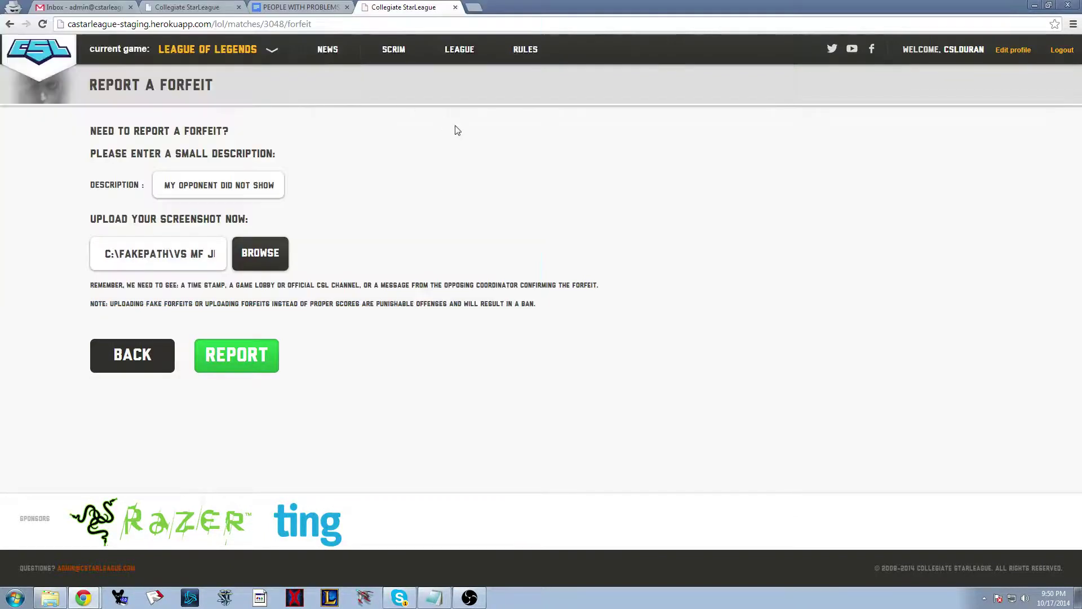
click(234, 354)
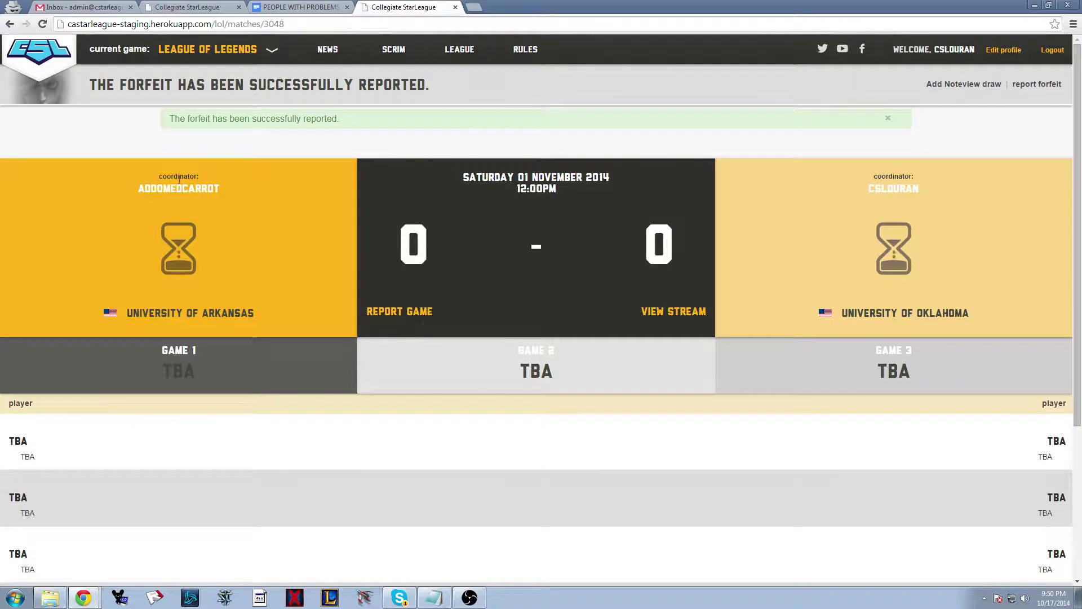
Check the forfeit notice on the University of Arkansas match page and open University of Oklahoma's team page
drag(170, 117, 380, 116)
click(381, 117)
drag(171, 122, 382, 116)
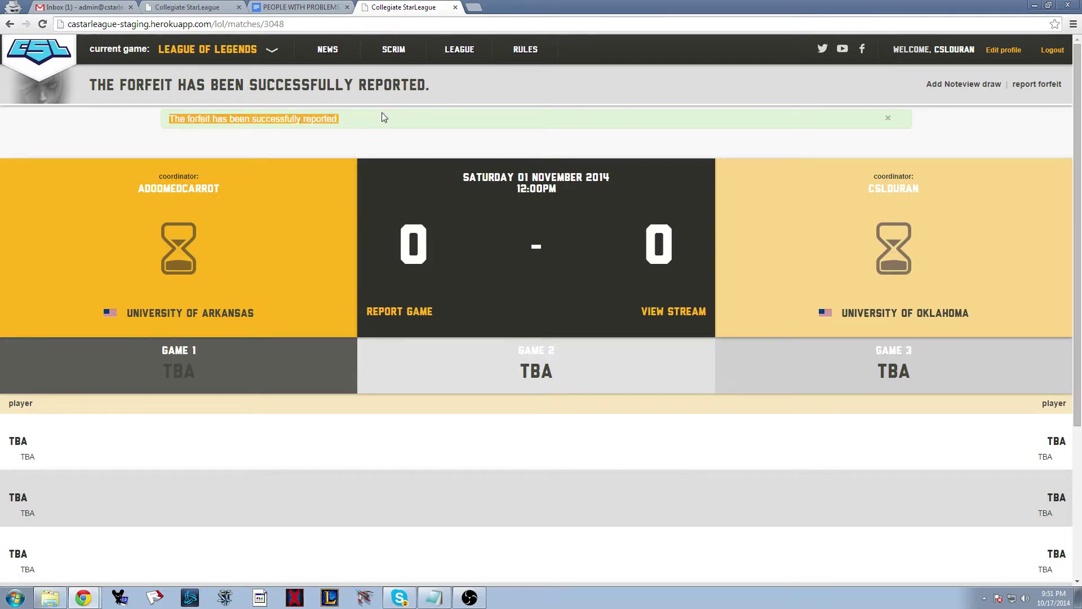
click(348, 122)
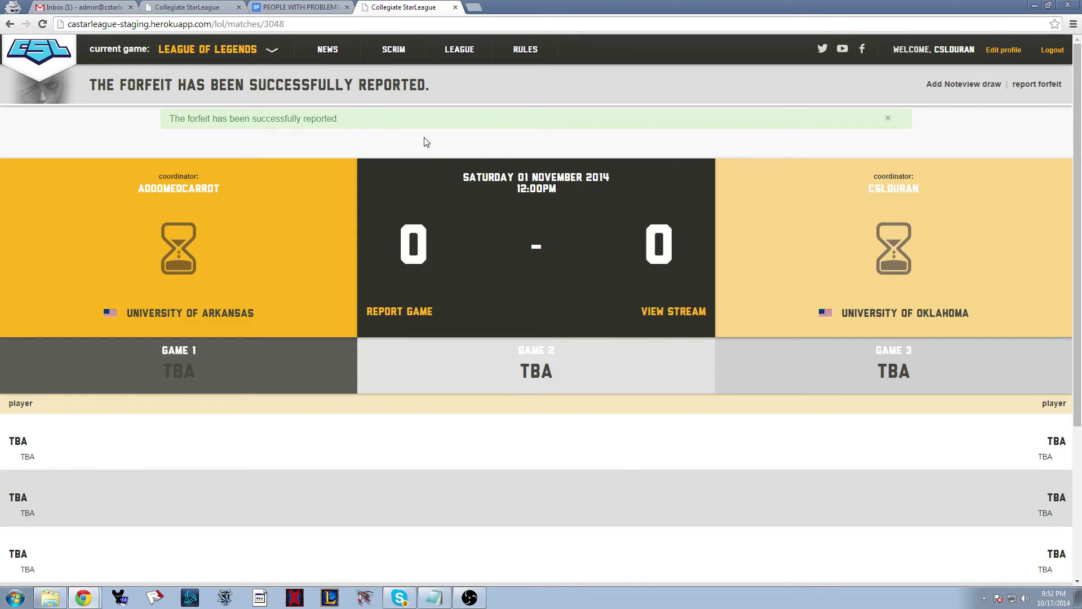
click(849, 313)
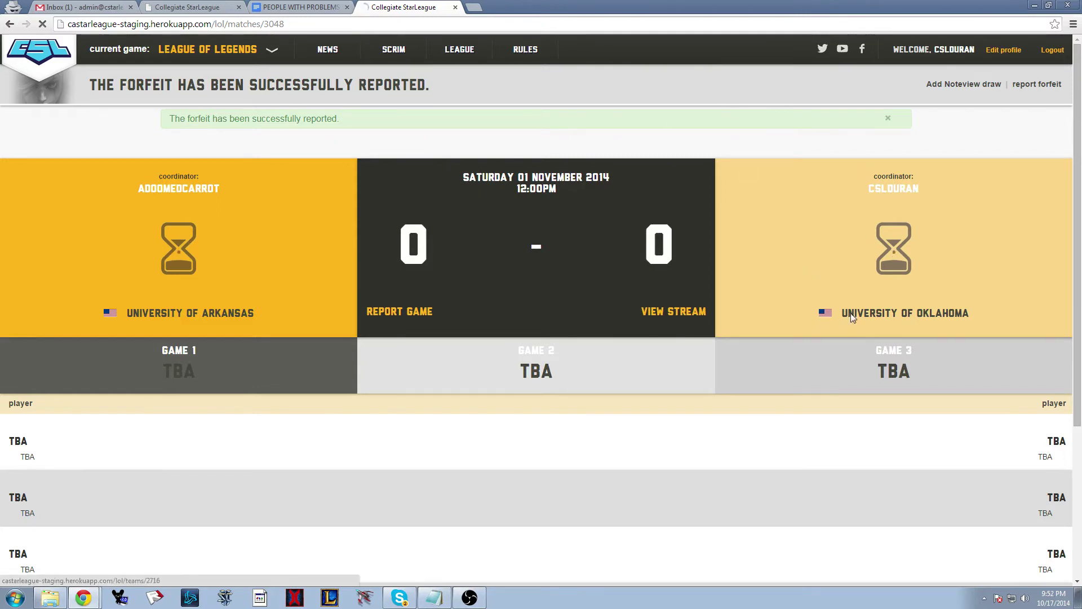